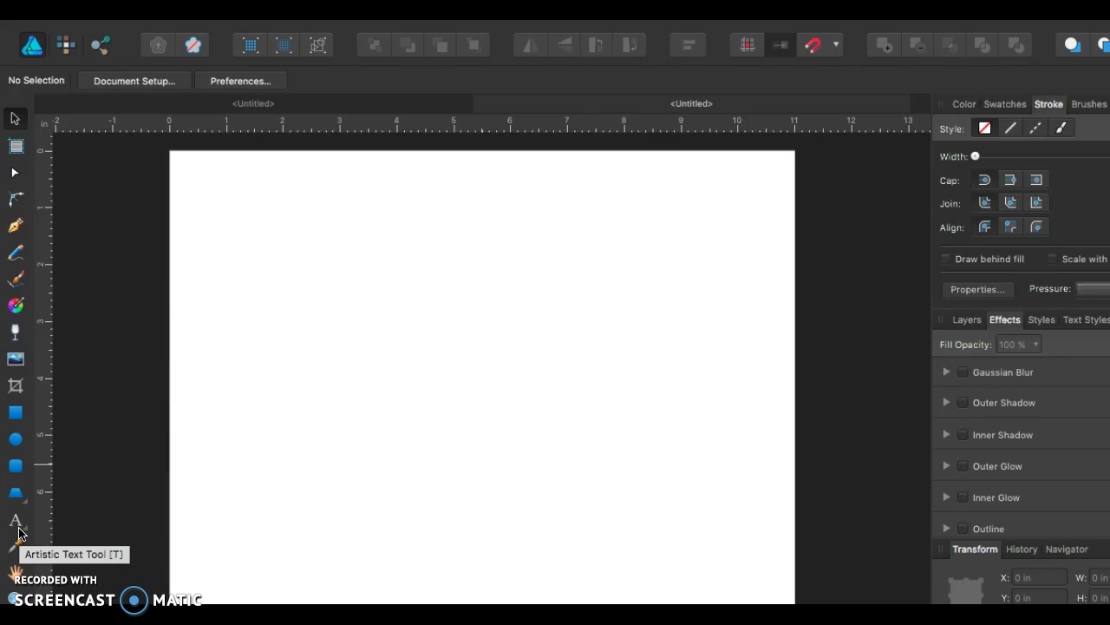
- Add a capital G as Arial artistic text in the page's upper-left area and enlarge it to about 442 pt
{"action": "left_click", "coordinate": [17, 520]}
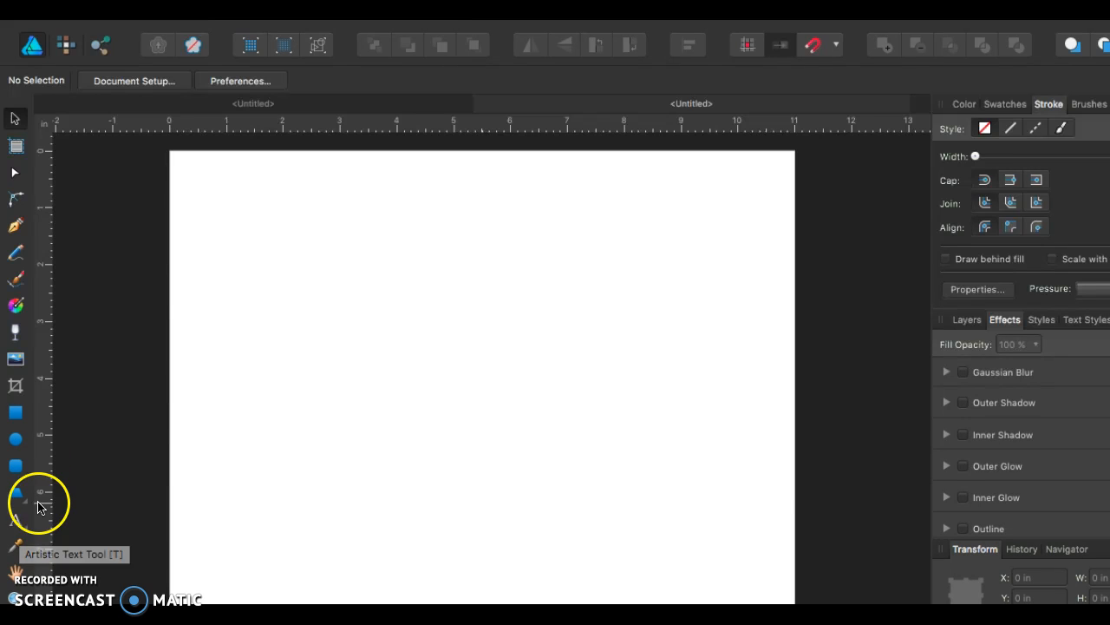
{"action": "left_click", "coordinate": [261, 196]}
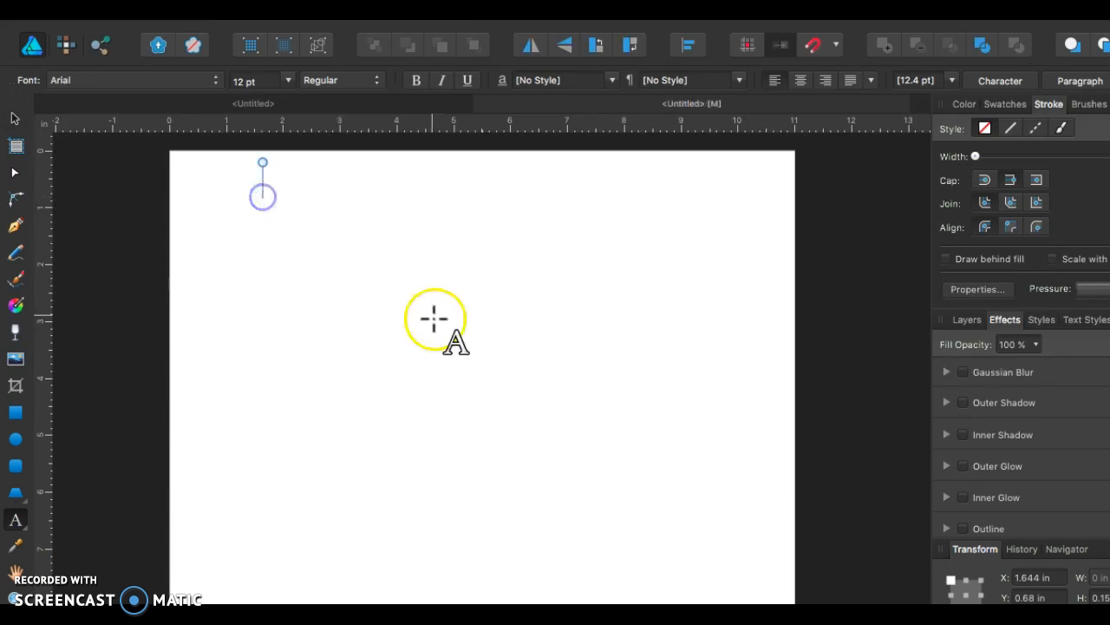
{"action": "left_click", "coordinate": [102, 201]}
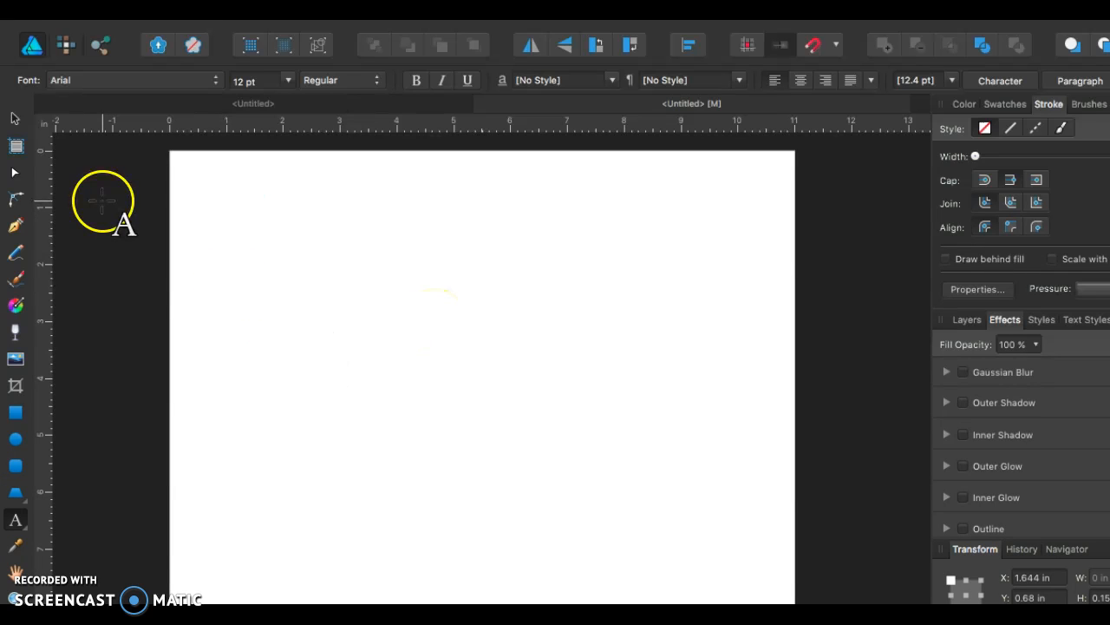
{"action": "left_click", "coordinate": [14, 118]}
{"action": "left_click_drag", "start_coordinate": [275, 196], "coordinate": [599, 465]}
{"action": "left_click", "coordinate": [576, 252]}
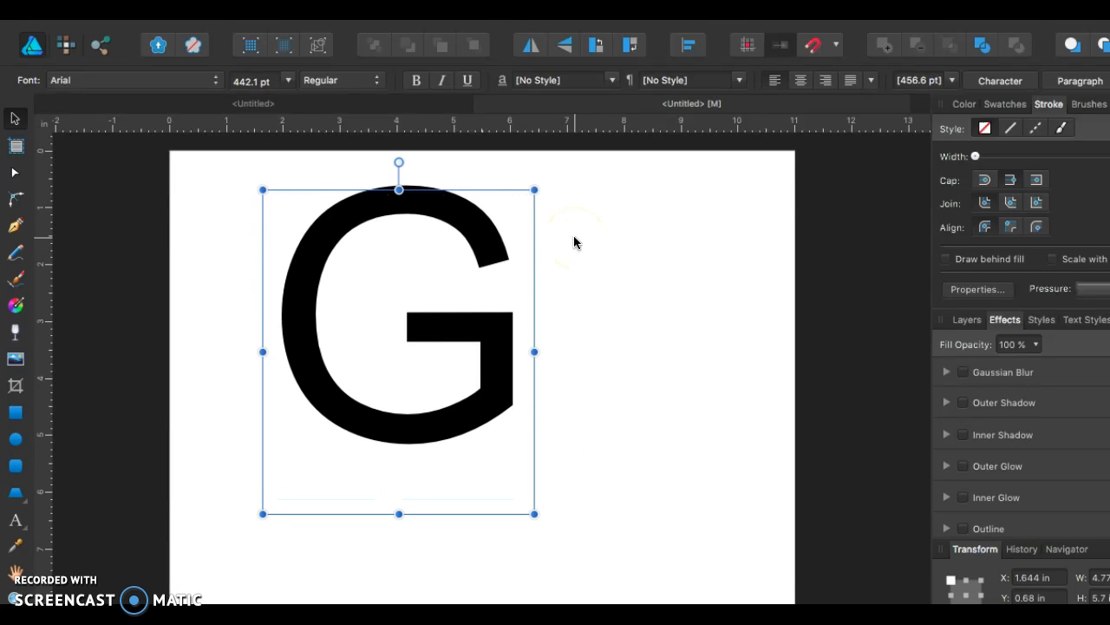
{"action": "left_click", "coordinate": [494, 230]}
{"action": "left_click", "coordinate": [635, 252]}
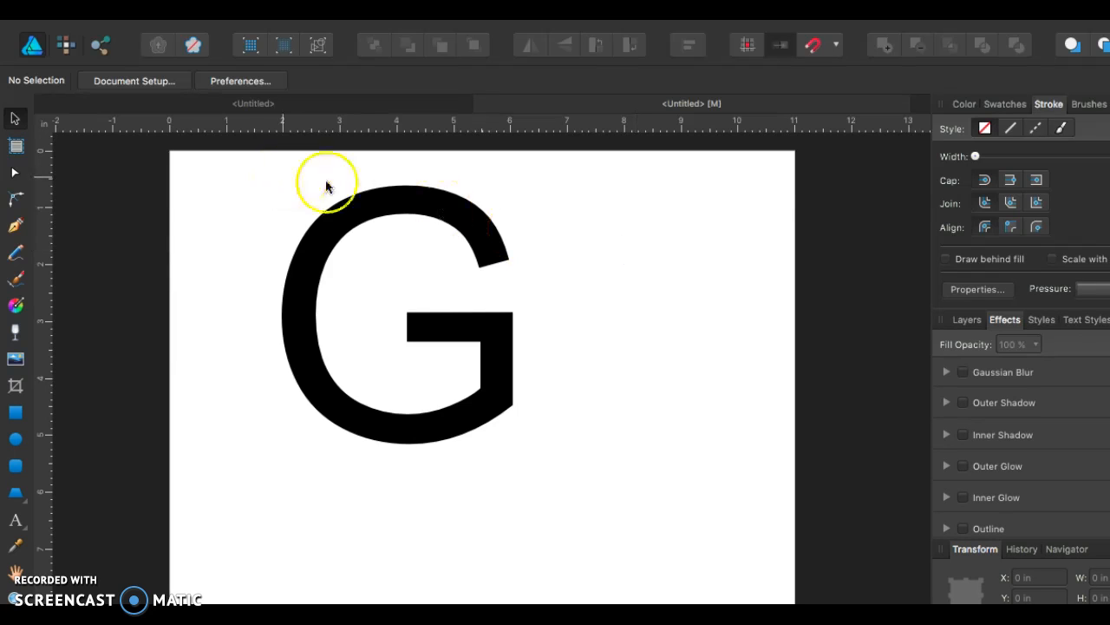
- Try to reshape the inner edge of the G text with the Node tool
{"action": "left_click", "coordinate": [13, 180]}
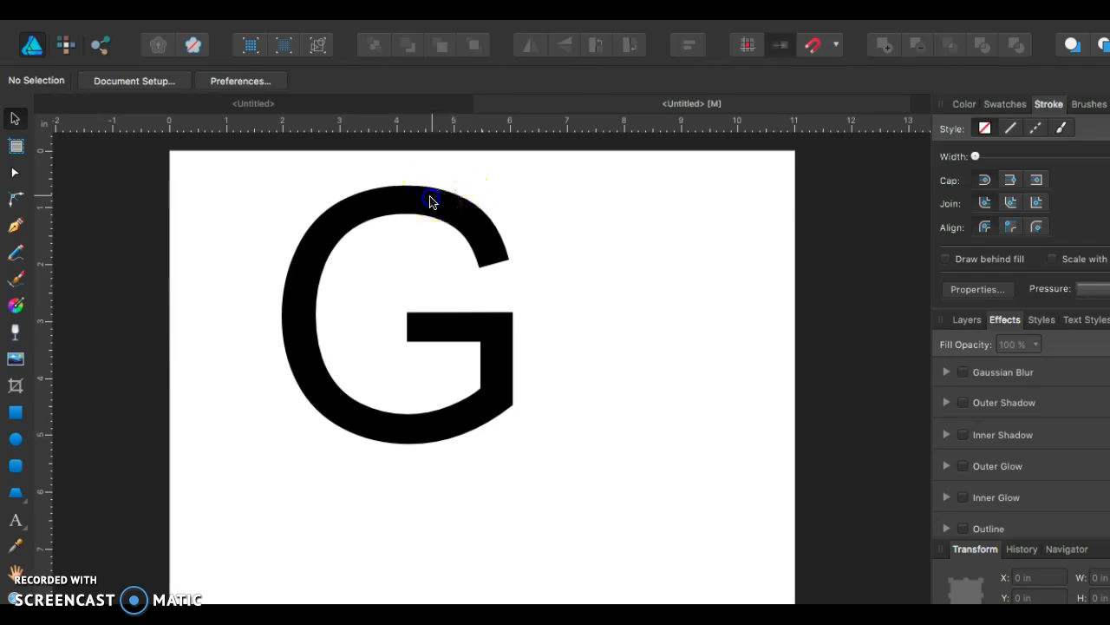
{"action": "left_click", "coordinate": [428, 199]}
{"action": "left_click", "coordinate": [16, 173]}
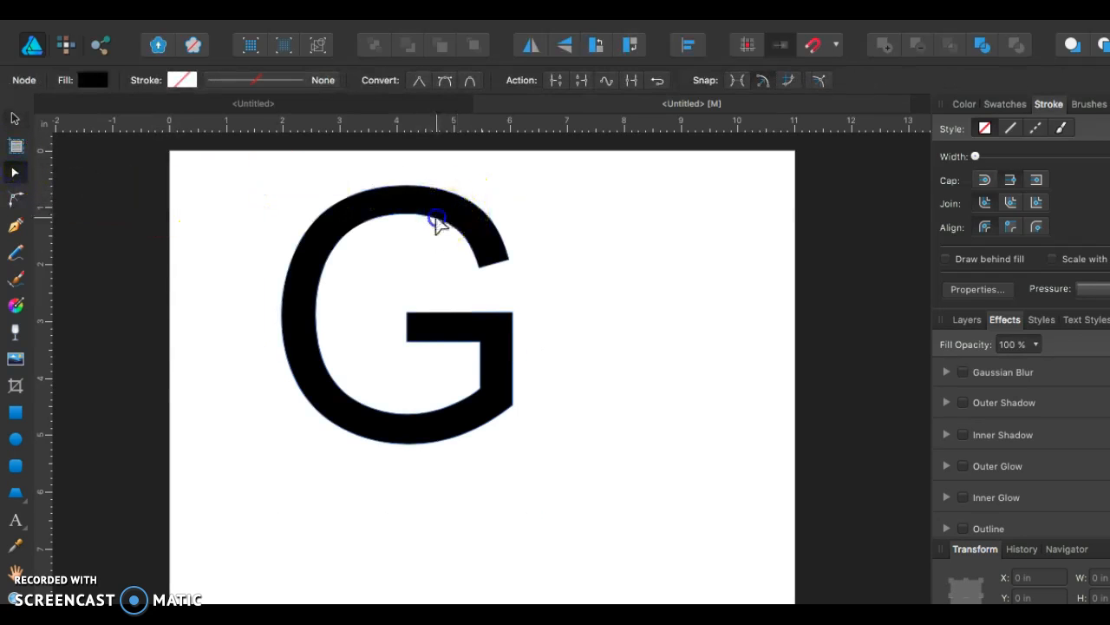
{"action": "left_click_drag", "start_coordinate": [427, 218], "coordinate": [460, 299]}
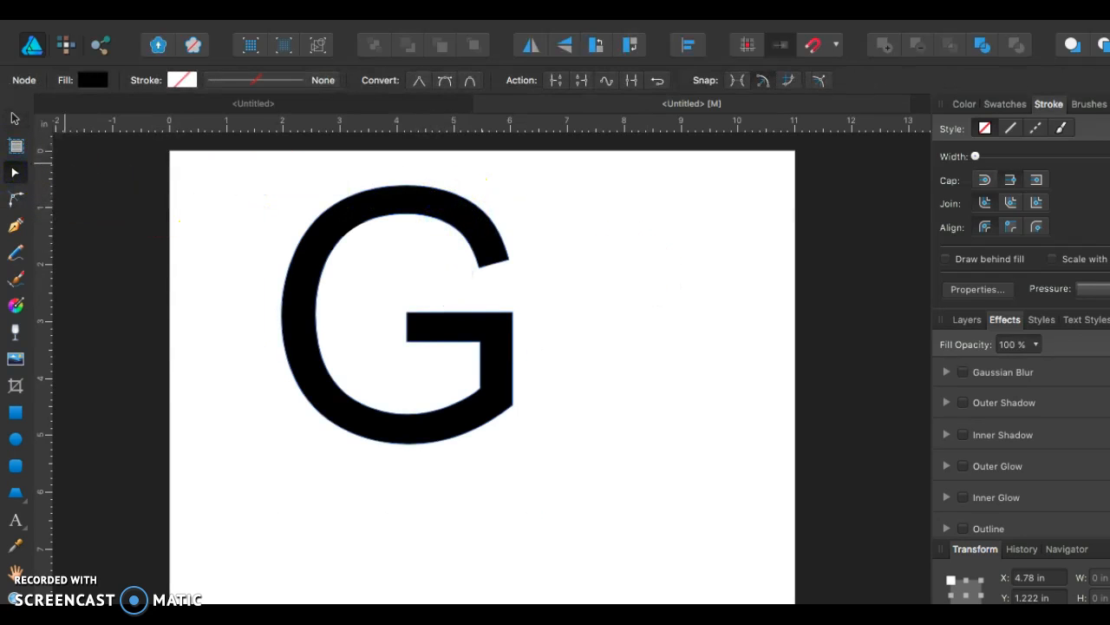
- Convert the G text to curves
{"action": "left_click", "coordinate": [15, 118]}
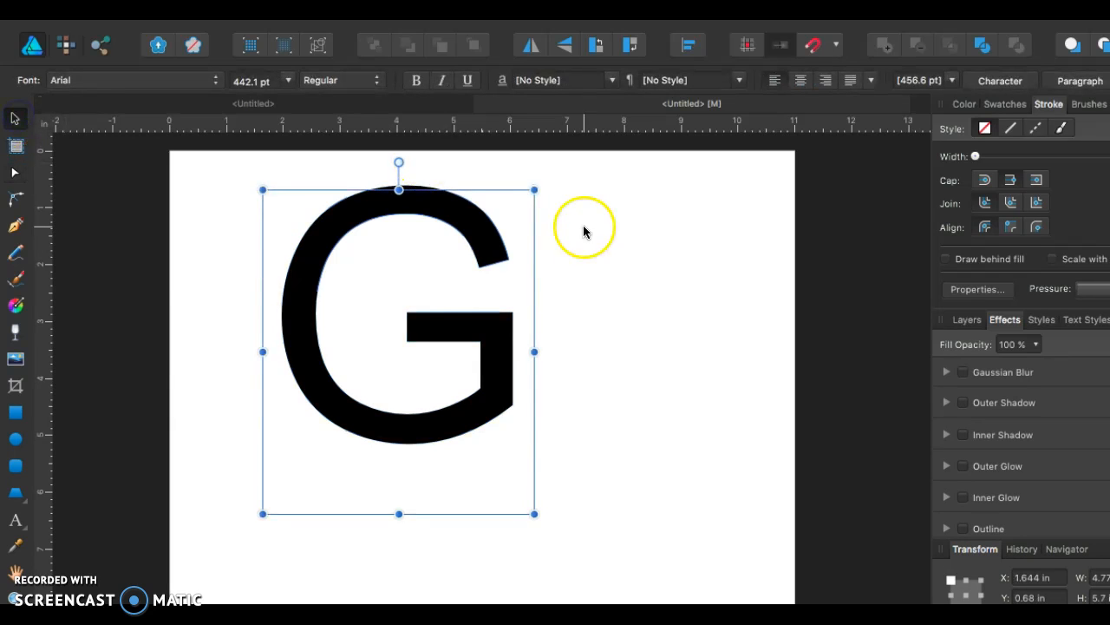
{"action": "right_click", "coordinate": [363, 211]}
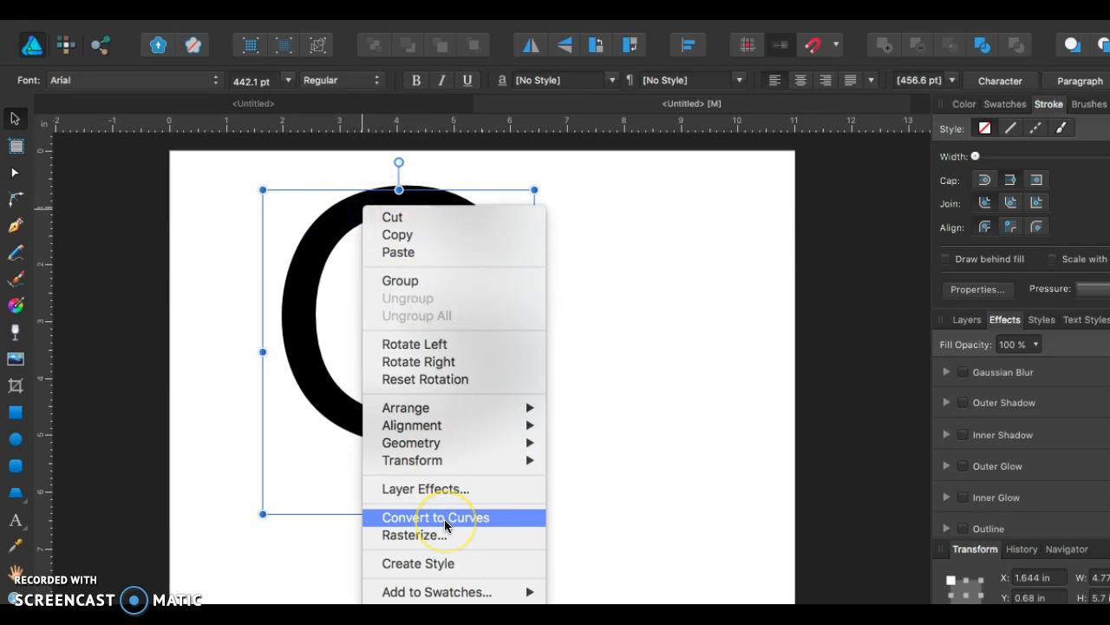
{"action": "left_click", "coordinate": [444, 519]}
{"action": "left_click", "coordinate": [564, 434]}
- Remove the fill from the G curve and give it a near-black stroke from the Greys palette
{"action": "left_click", "coordinate": [493, 411]}
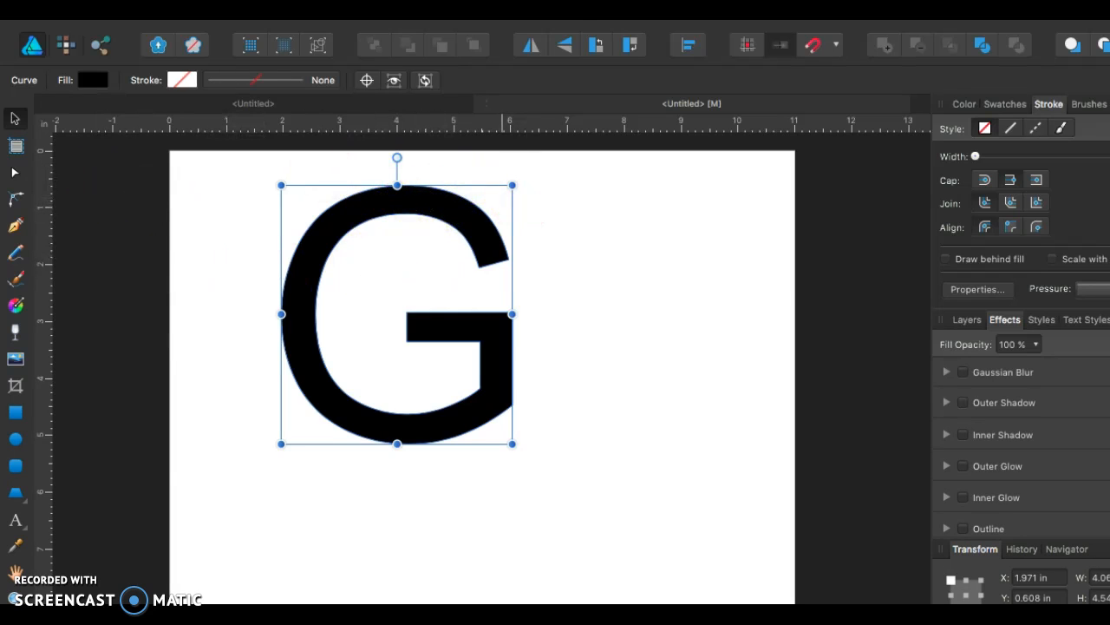
{"action": "left_click", "coordinate": [994, 104]}
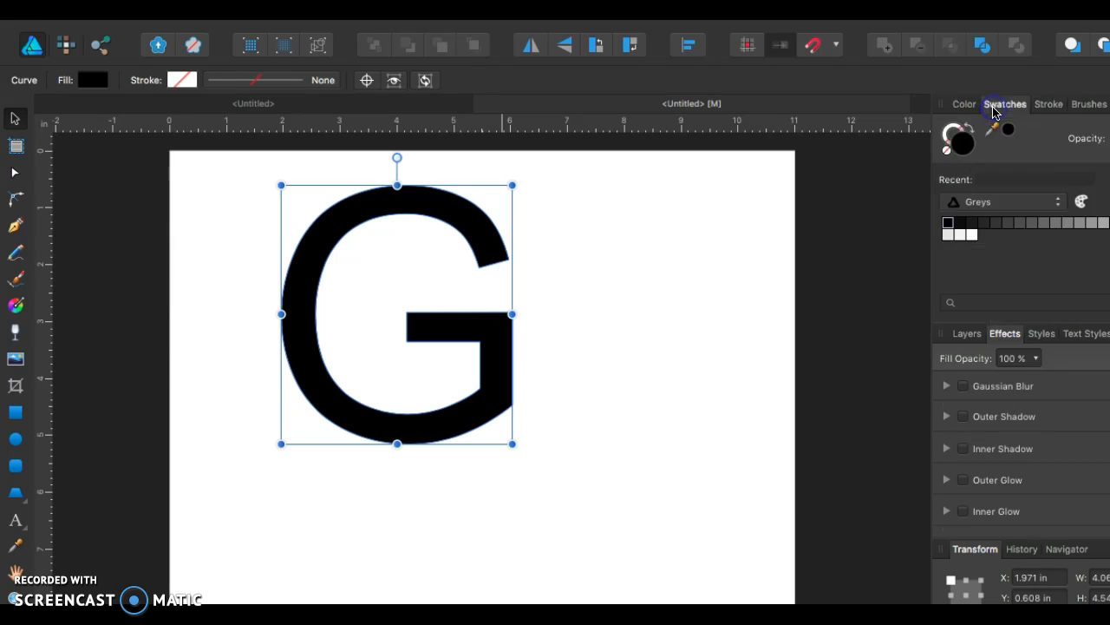
{"action": "left_click", "coordinate": [946, 152]}
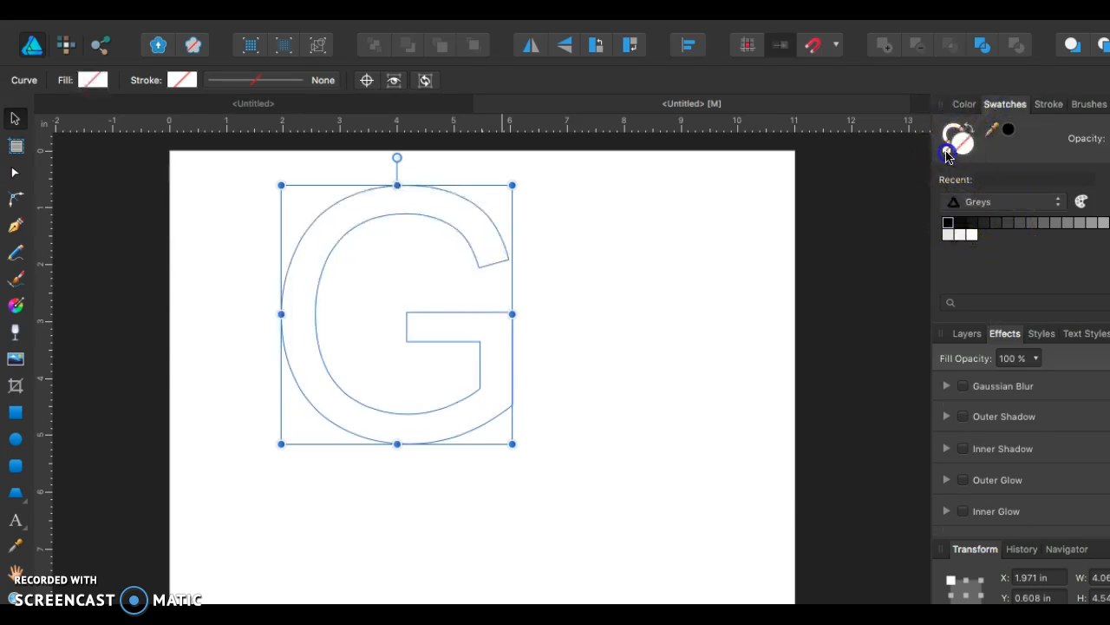
{"action": "left_click", "coordinate": [960, 223]}
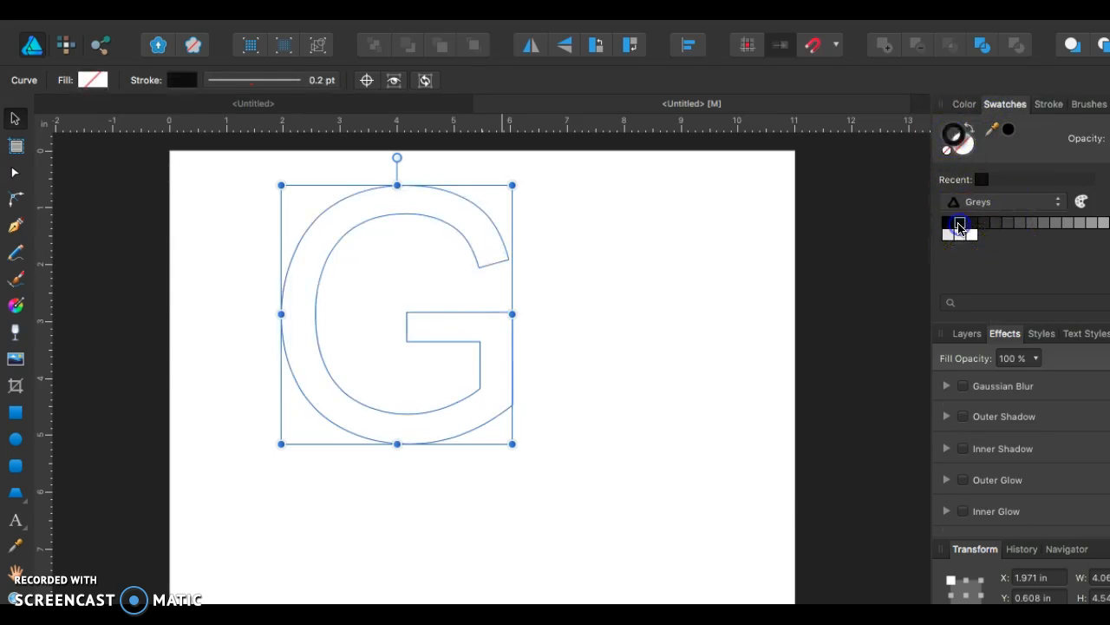
{"action": "left_click", "coordinate": [644, 280]}
- Open the G outline for node editing with the Node tool
{"action": "key", "text": "super+plus"}
{"action": "scroll", "coordinate": [644, 282], "scroll_direction": "up", "scroll_amount": 5}
{"action": "scroll", "coordinate": [644, 282], "scroll_direction": "left", "scroll_amount": 3}
{"action": "scroll", "coordinate": [599, 265], "scroll_direction": "down", "scroll_amount": 2}
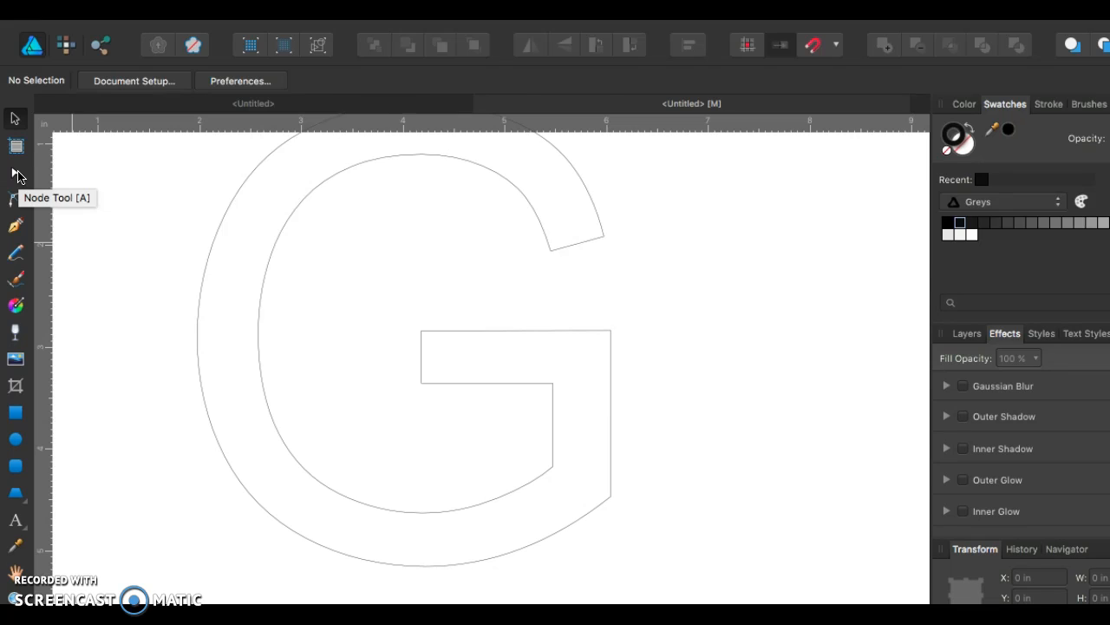
{"action": "left_click", "coordinate": [15, 173]}
{"action": "left_click", "coordinate": [355, 168]}
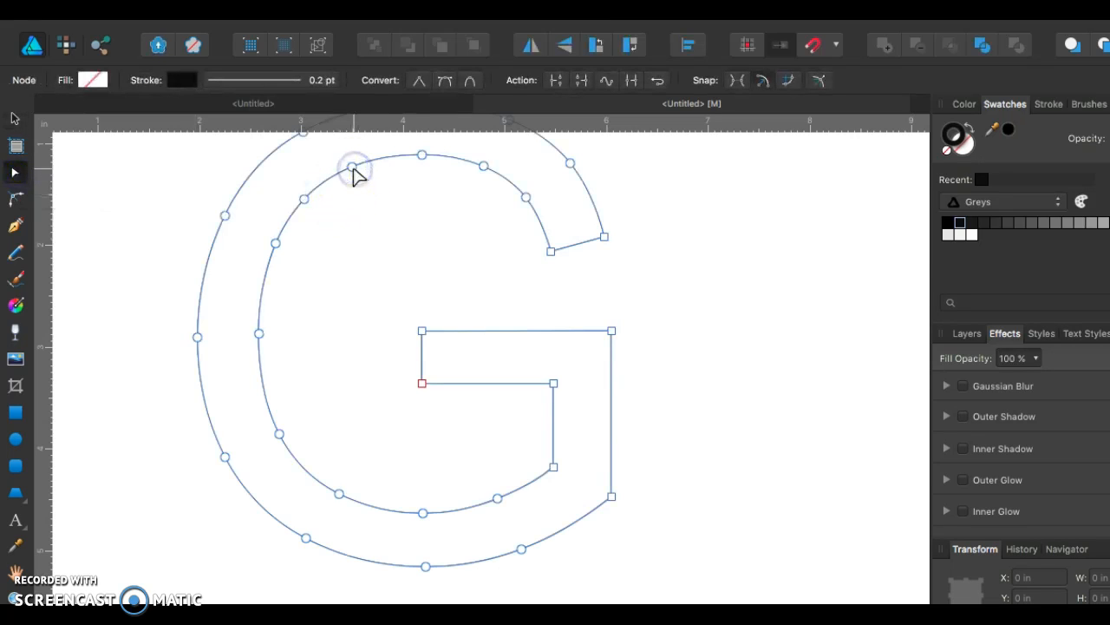
- Delete the inner corner node at the G's upper end and the next four nodes along the inner top curve
{"action": "key", "text": "super+minus"}
{"action": "left_click", "coordinate": [535, 285]}
{"action": "key", "text": "Delete"}
{"action": "left_click", "coordinate": [514, 243]}
{"action": "key", "text": "Delete"}
{"action": "left_click", "coordinate": [483, 222]}
{"action": "key", "text": "Delete"}
{"action": "left_click", "coordinate": [436, 212]}
{"action": "key", "text": "Delete"}
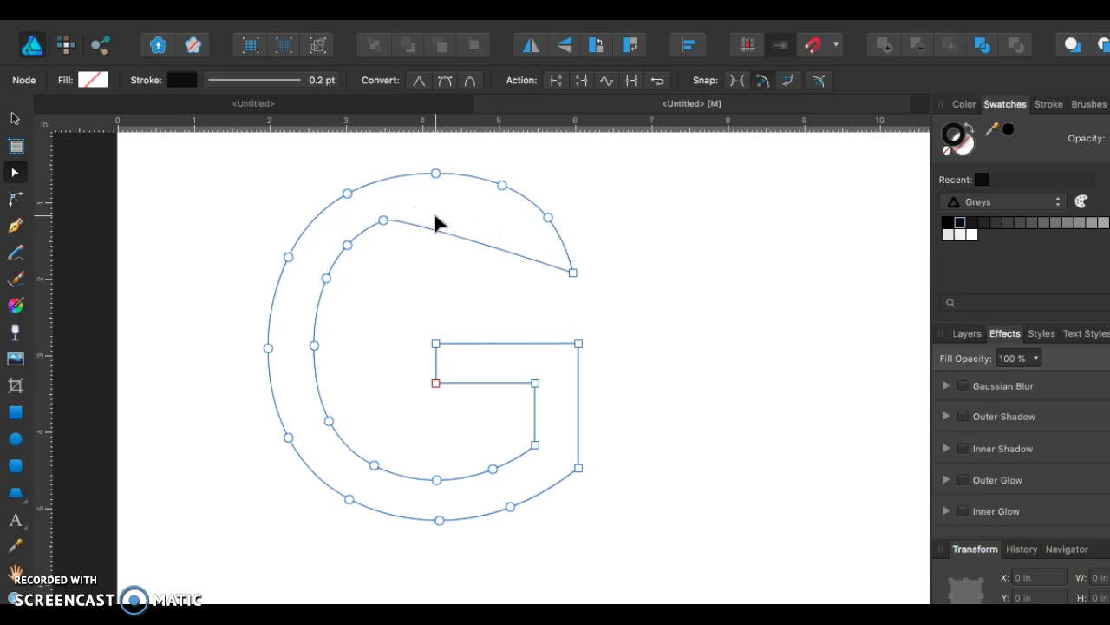
{"action": "left_click", "coordinate": [382, 222]}
{"action": "key", "text": "Delete"}
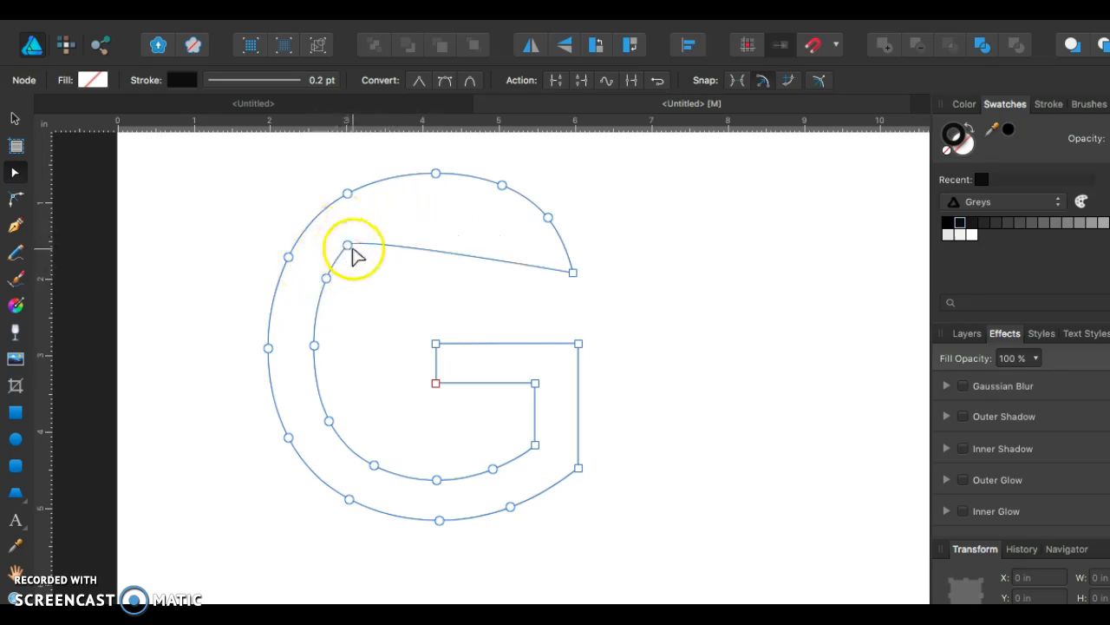
- Undo the node deletions on the G's inner curve and clear the node selection
{"action": "left_click", "coordinate": [353, 249]}
{"action": "left_click", "coordinate": [353, 248]}
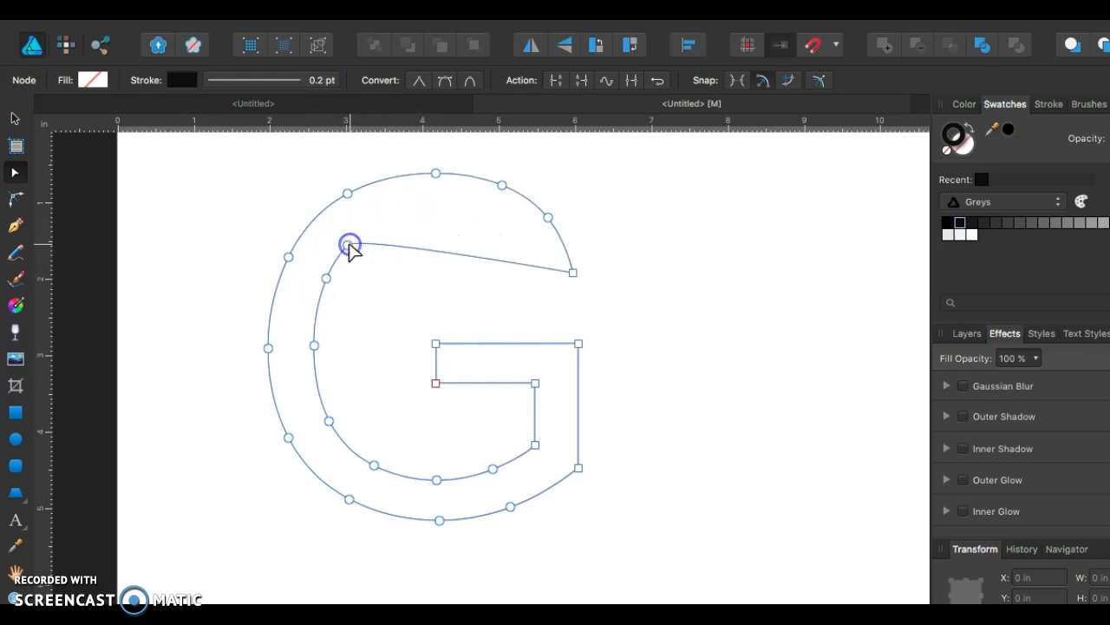
{"action": "key", "text": "super+equal"}
{"action": "left_click", "coordinate": [318, 198]}
{"action": "key", "text": "super+z"}
{"action": "key", "text": "super+z"}
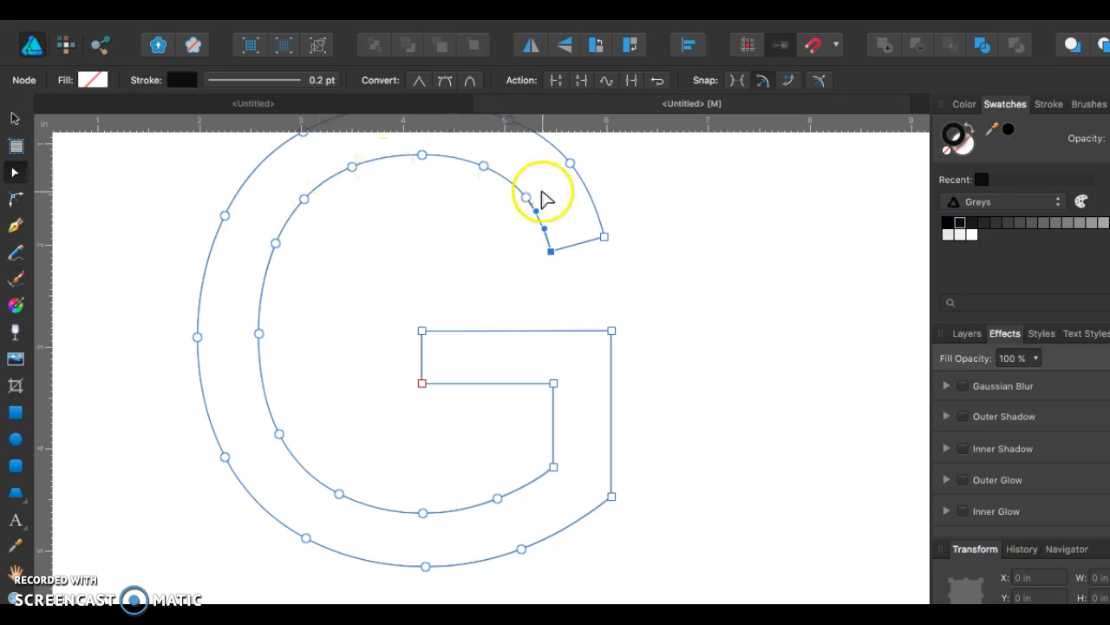
{"action": "left_click", "coordinate": [576, 299]}
{"action": "left_click", "coordinate": [554, 252]}
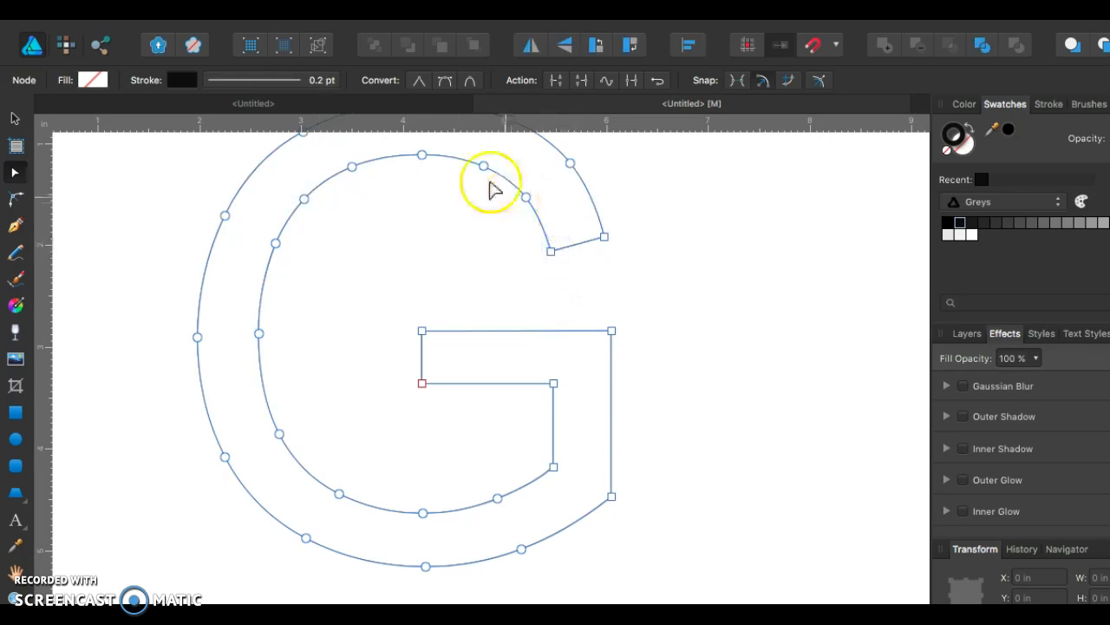
- Bend segments of the G's inner top curve downward to form drip-like bulges
{"action": "left_click_drag", "start_coordinate": [422, 173], "coordinate": [423, 207]}
{"action": "scroll", "coordinate": [422, 208], "scroll_direction": "up", "scroll_amount": 2}
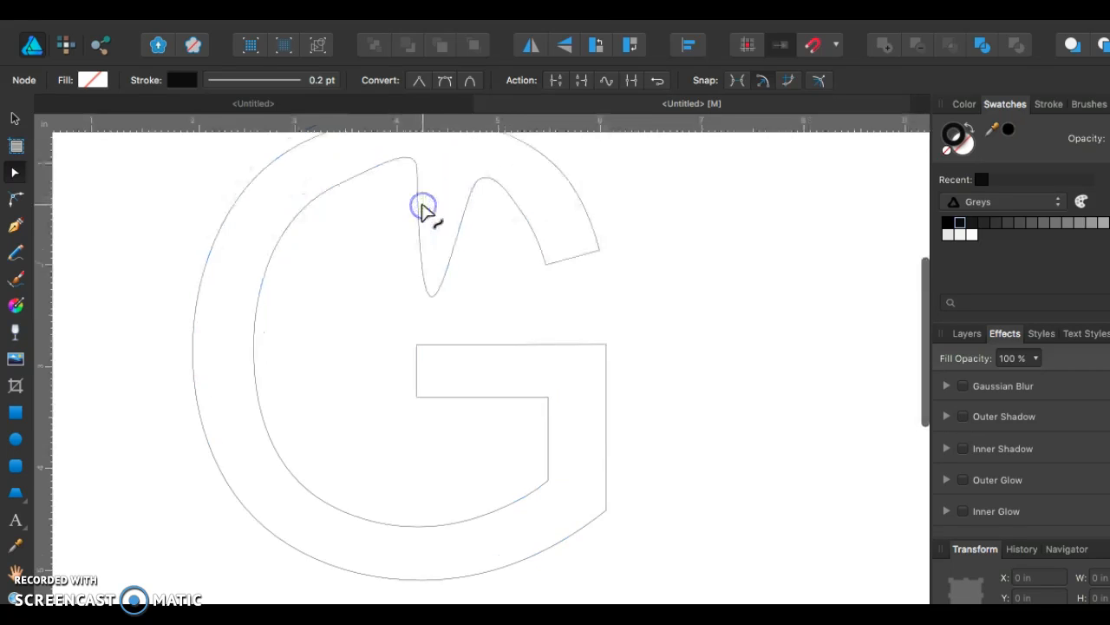
{"action": "left_click_drag", "start_coordinate": [305, 230], "coordinate": [321, 269]}
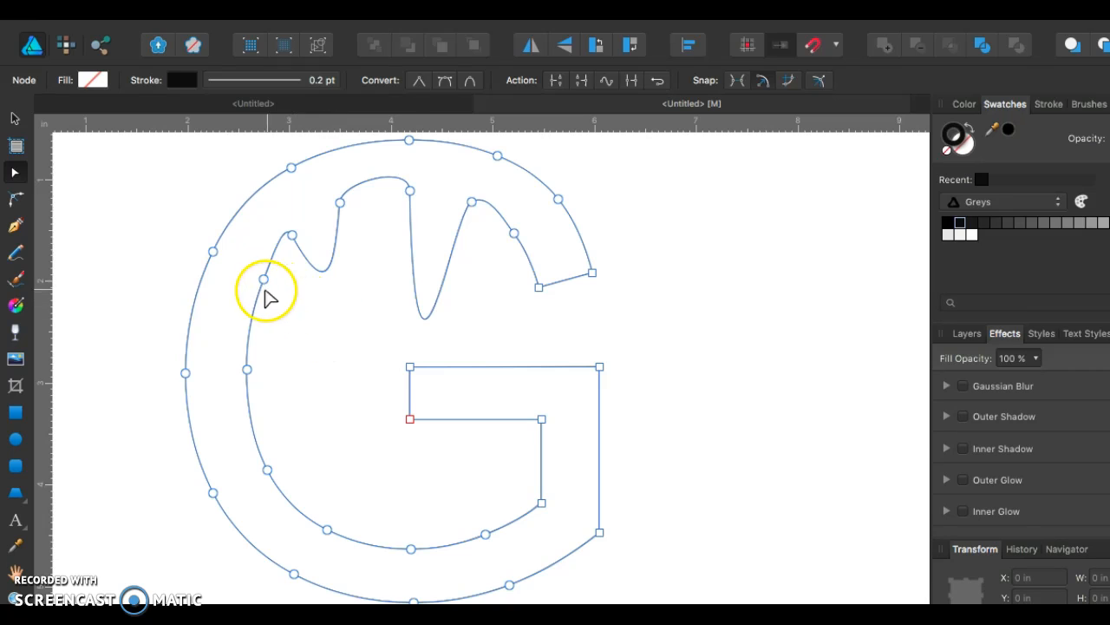
{"action": "mouse_move", "coordinate": [382, 185]}
{"action": "left_mouse_down"}
{"action": "mouse_move", "coordinate": [389, 192]}
{"action": "mouse_move", "coordinate": [379, 188]}
{"action": "left_mouse_up"}
- Delete the topmost node of the G's inner curve and bow the remaining segment slightly downward
{"action": "left_click", "coordinate": [410, 191]}
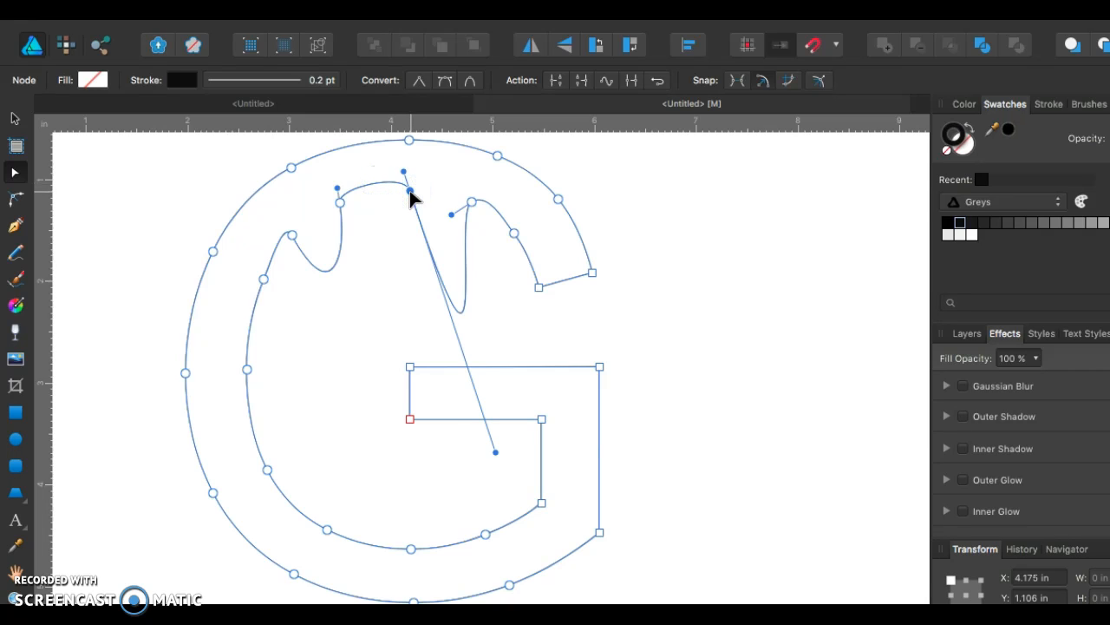
{"action": "key", "text": "Delete"}
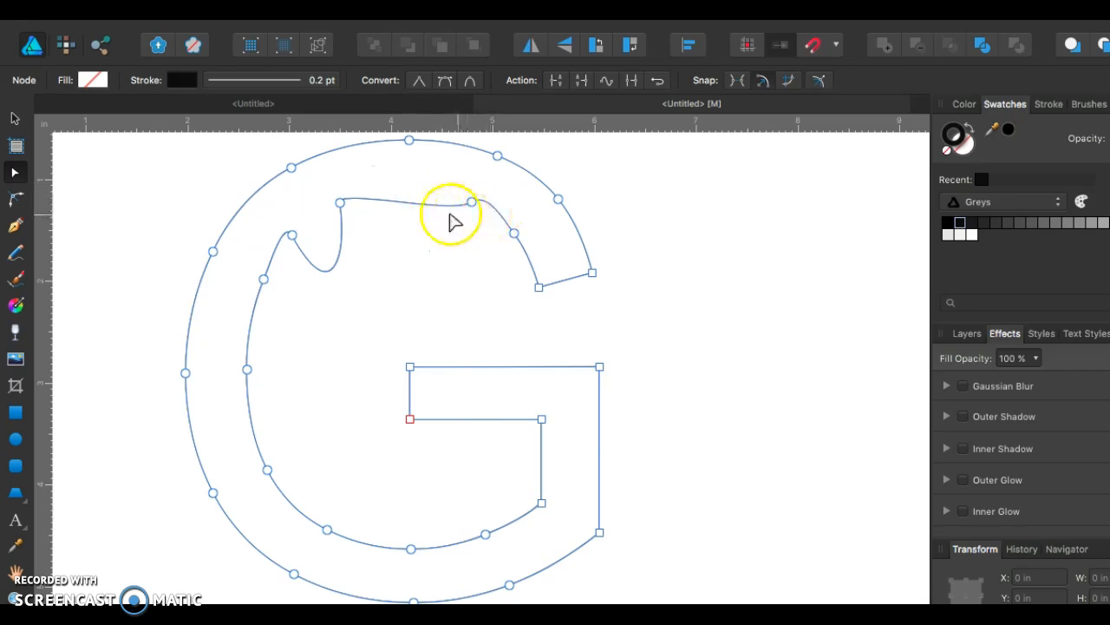
{"action": "left_click_drag", "start_coordinate": [440, 207], "coordinate": [441, 224]}
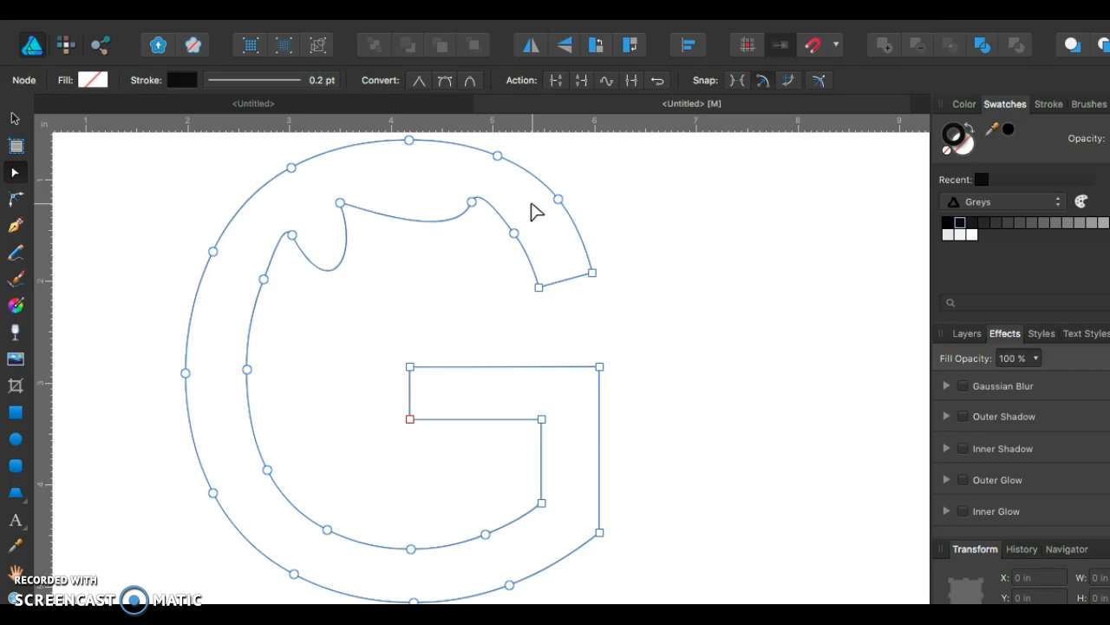
- Undo the segment bends and the node deletion on the G's inner curve
{"action": "key", "text": "super+z"}
{"action": "key", "text": "super+z"}
{"action": "key", "text": "super+z"}
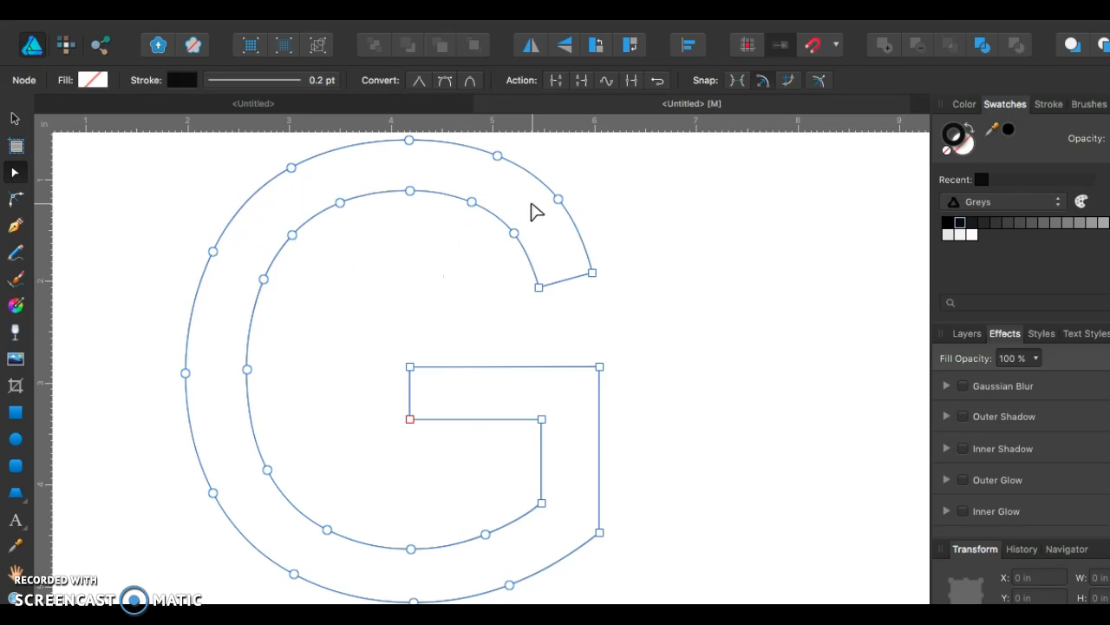
- Deselect the G and draw an ellipse about 1.07 in wide and 0.8 in high in the empty area beside it
{"action": "scroll", "coordinate": [553, 295], "scroll_direction": "down", "scroll_amount": 1}
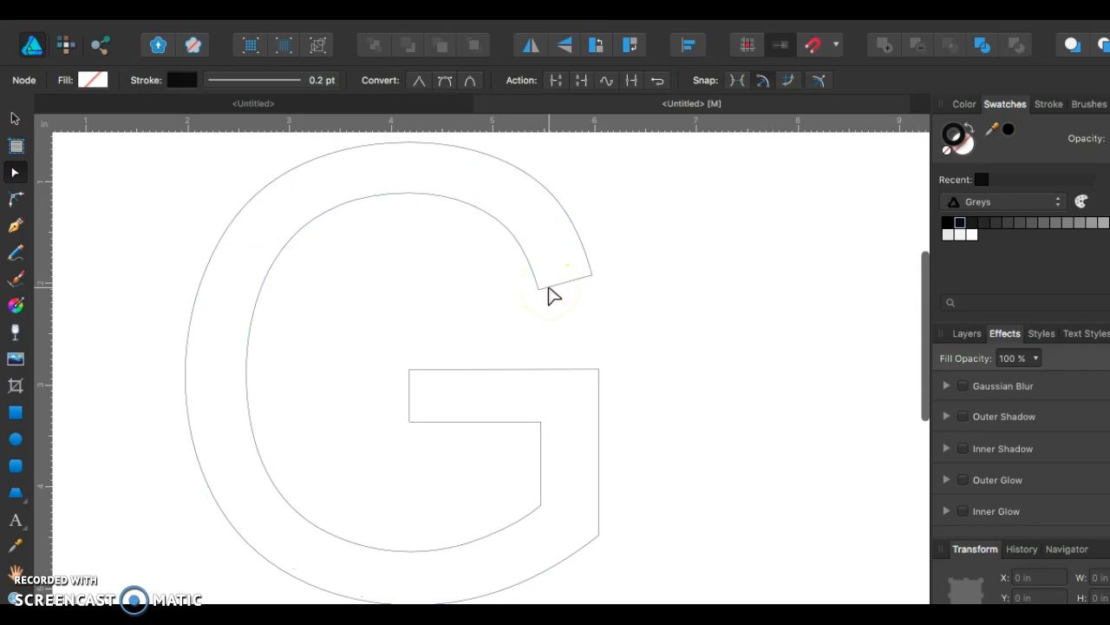
{"action": "scroll", "coordinate": [553, 295], "scroll_direction": "right", "scroll_amount": 5}
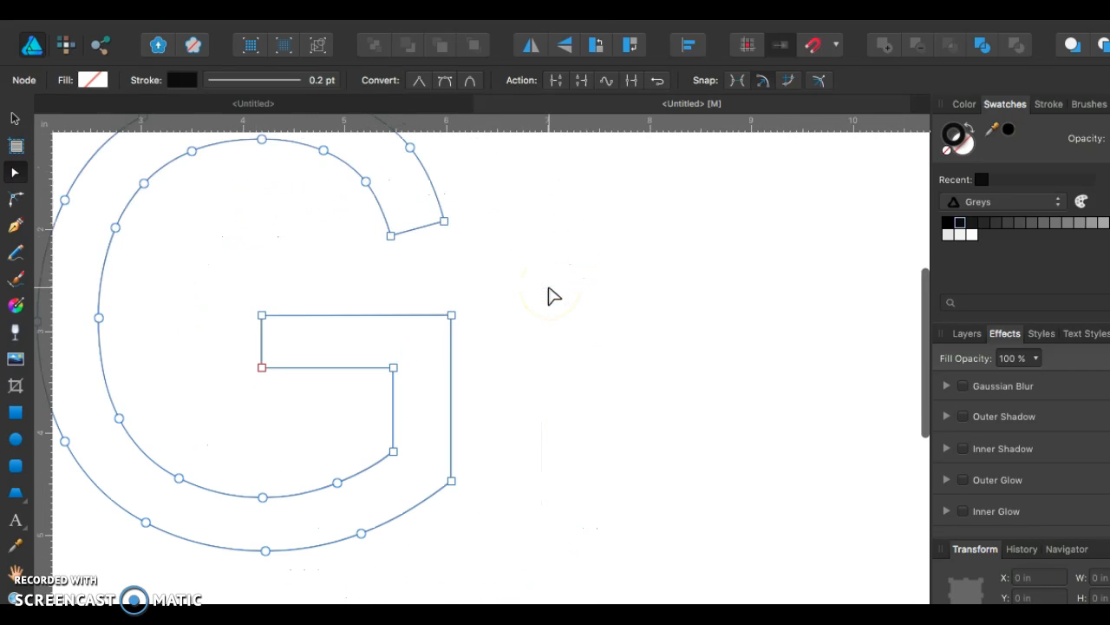
{"action": "left_click", "coordinate": [545, 298]}
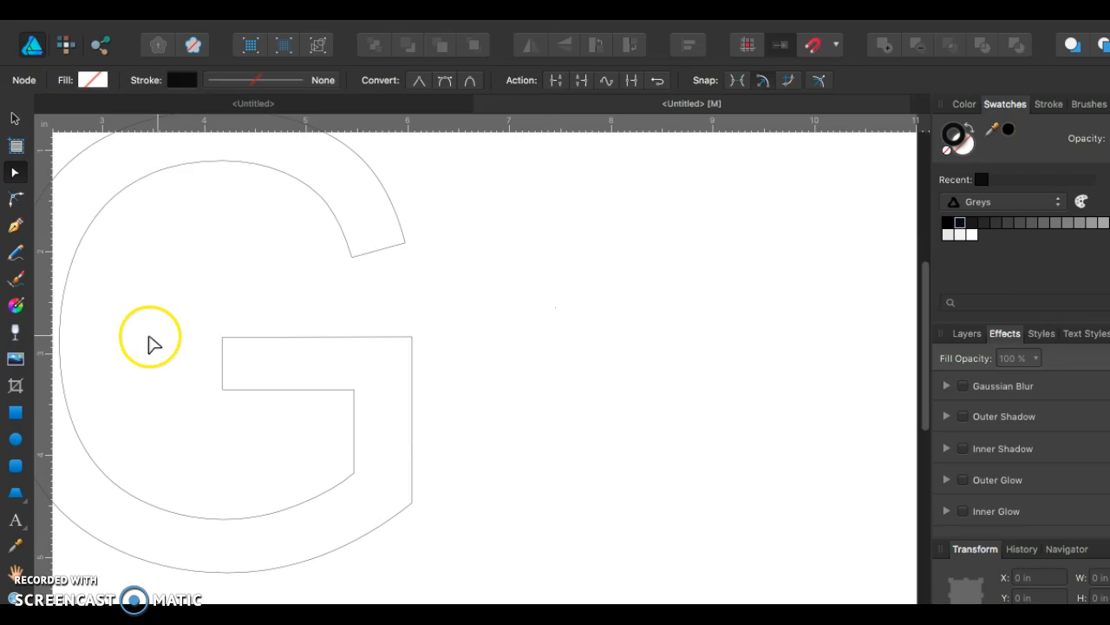
{"action": "left_click", "coordinate": [17, 441]}
{"action": "left_click_drag", "start_coordinate": [466, 258], "coordinate": [574, 339]}
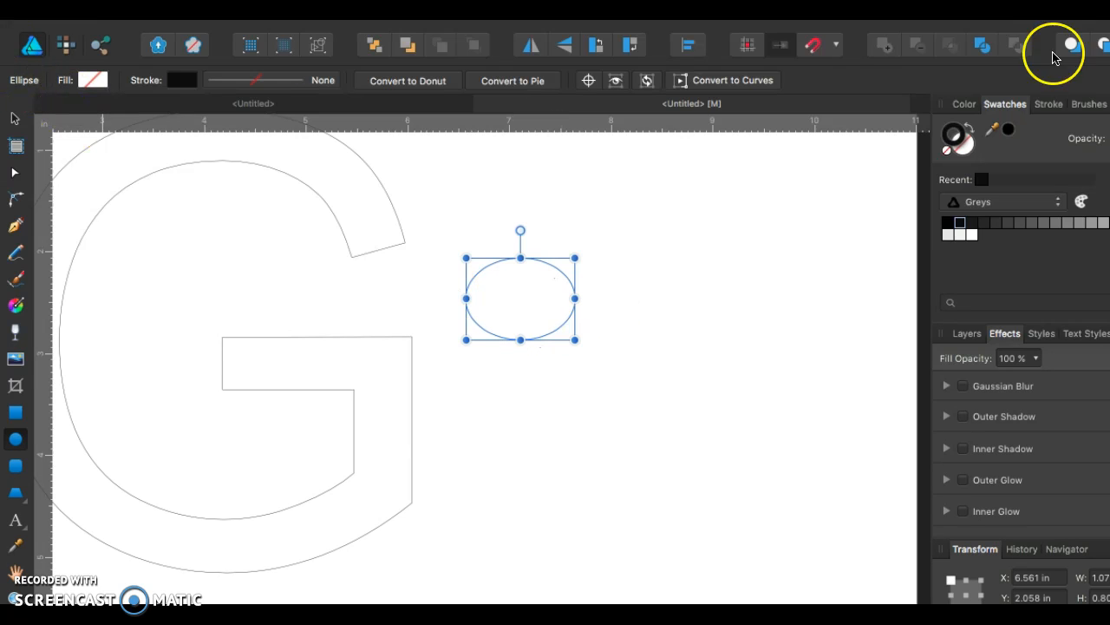
- Give the ellipse a blue fill (H 205, S 100, L 50) with no stroke, and reselect it with the Move tool
{"action": "left_click", "coordinate": [964, 104]}
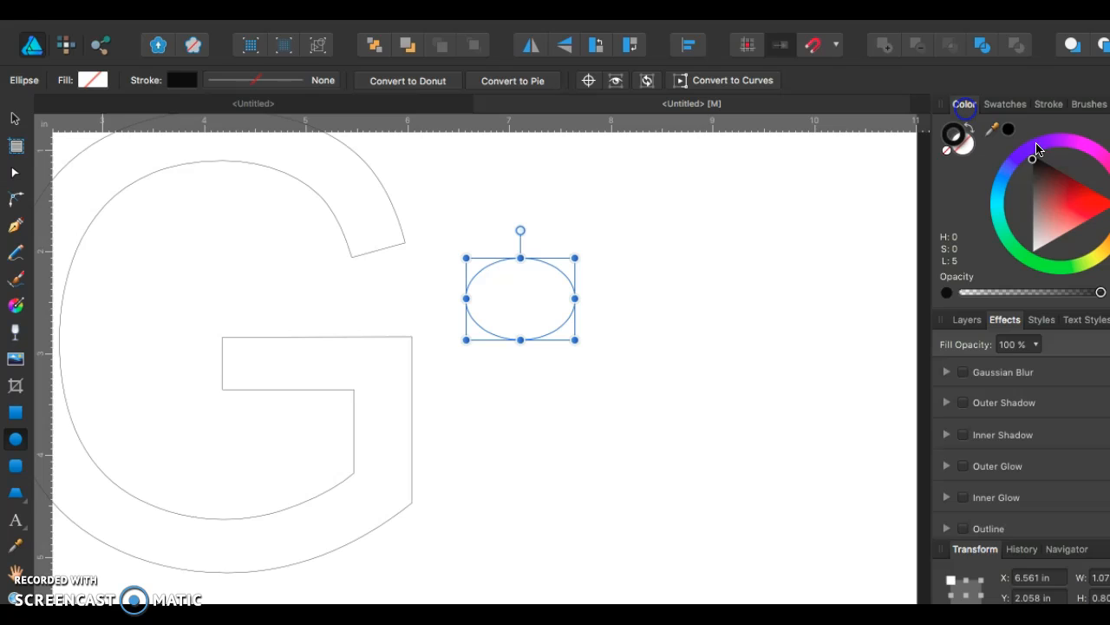
{"action": "left_click", "coordinate": [1006, 179]}
{"action": "left_click", "coordinate": [962, 141]}
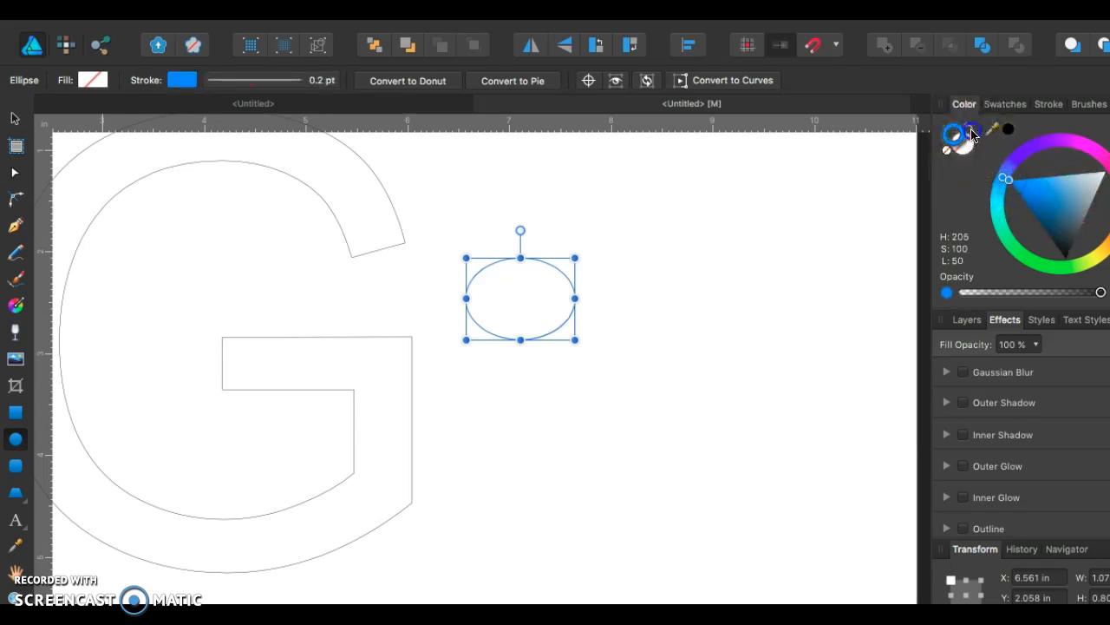
{"action": "left_click", "coordinate": [971, 131]}
{"action": "left_click", "coordinate": [611, 311]}
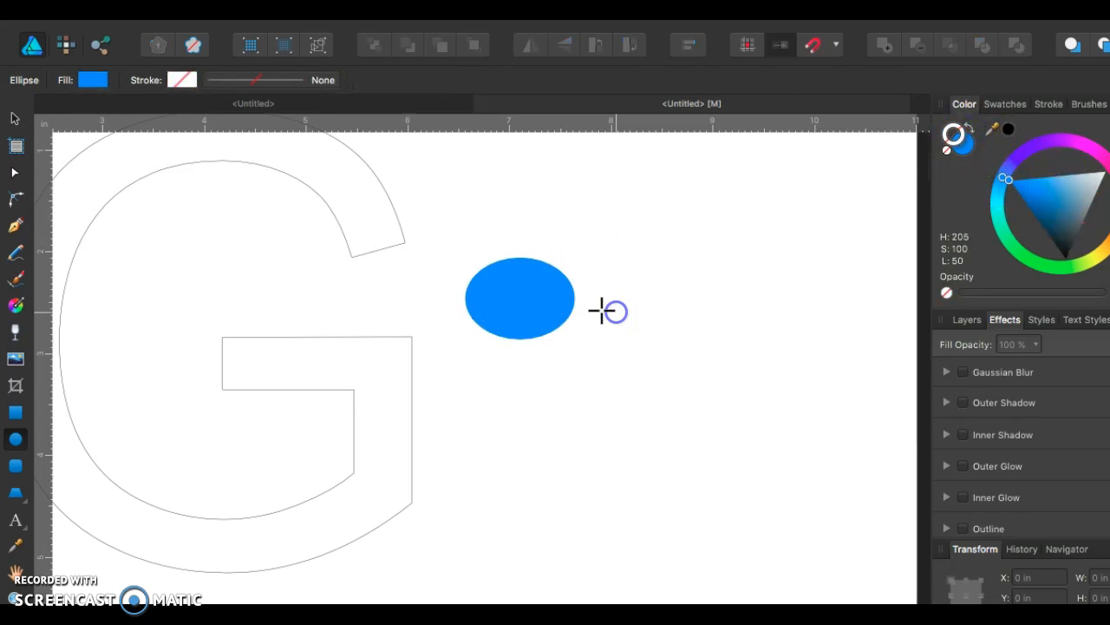
{"action": "left_click", "coordinate": [14, 118]}
{"action": "left_click", "coordinate": [532, 312]}
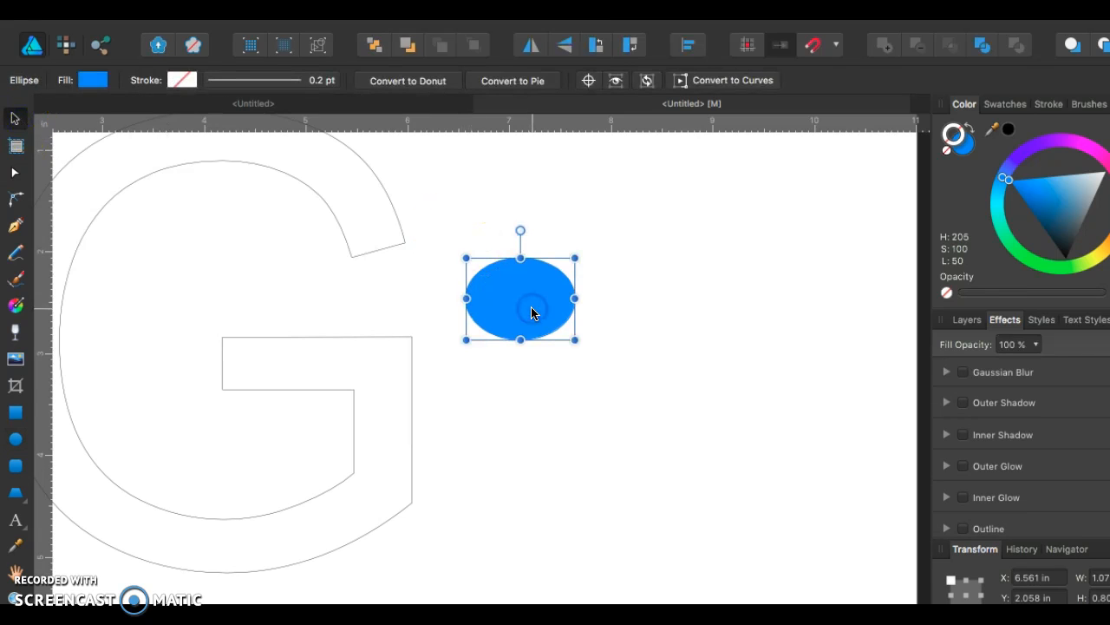
- Duplicate the blue ellipse, offsetting the copy diagonally down and right, and give the copy a purple fill (H 245, S 100, L 50)
{"action": "left_click_drag", "start_coordinate": [533, 312], "coordinate": [559, 341]}
{"action": "left_click_drag", "start_coordinate": [1009, 170], "coordinate": [1027, 156]}
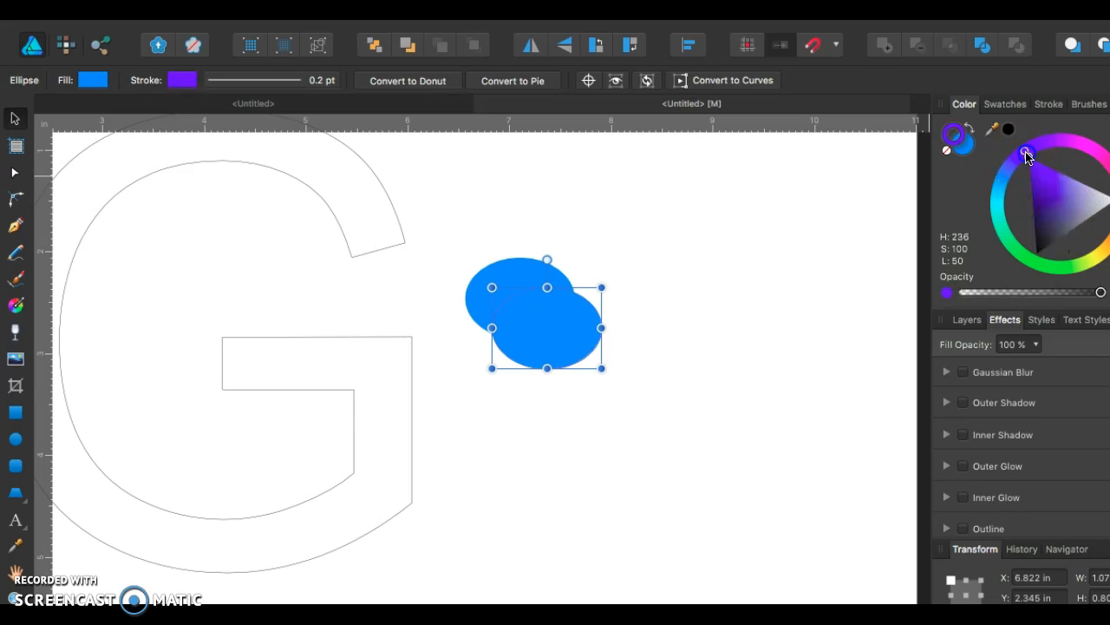
{"action": "key", "text": "super+z"}
{"action": "left_click", "coordinate": [969, 144]}
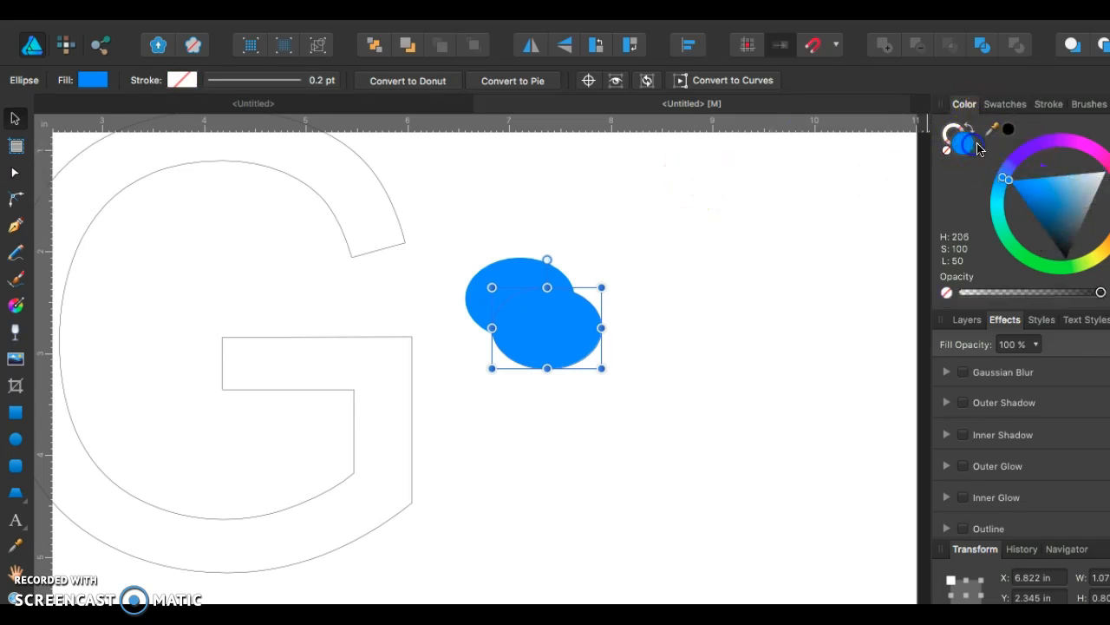
{"action": "left_click", "coordinate": [1036, 153]}
{"action": "left_click", "coordinate": [749, 313]}
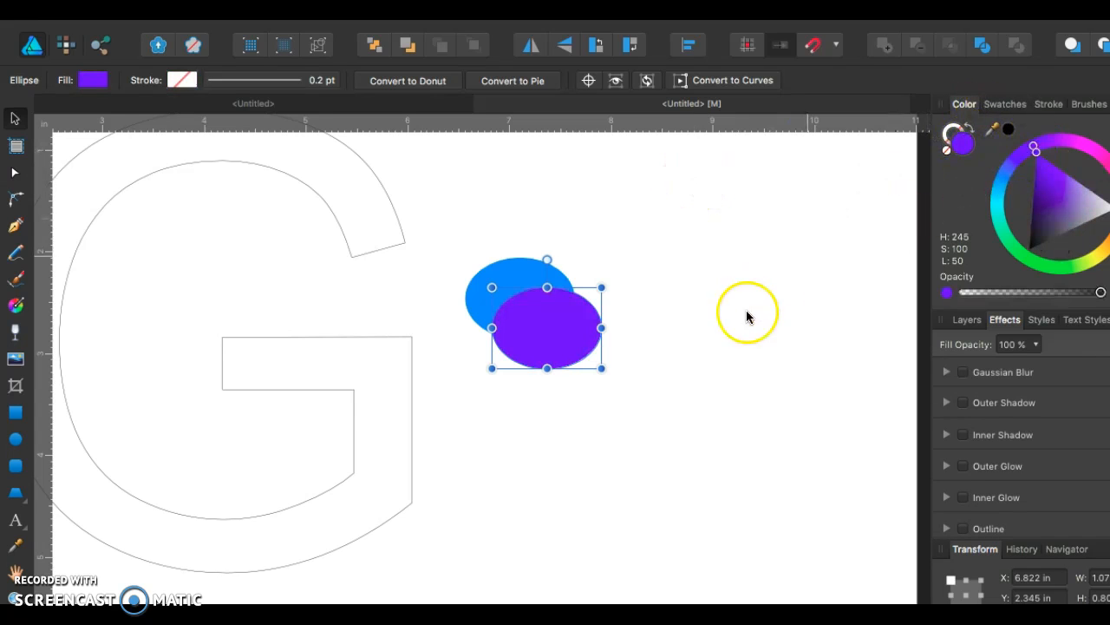
- Duplicate the overlapping blue and purple ellipses downward twice and delete the purple ellipse of the lowest pair
{"action": "left_click", "coordinate": [564, 321]}
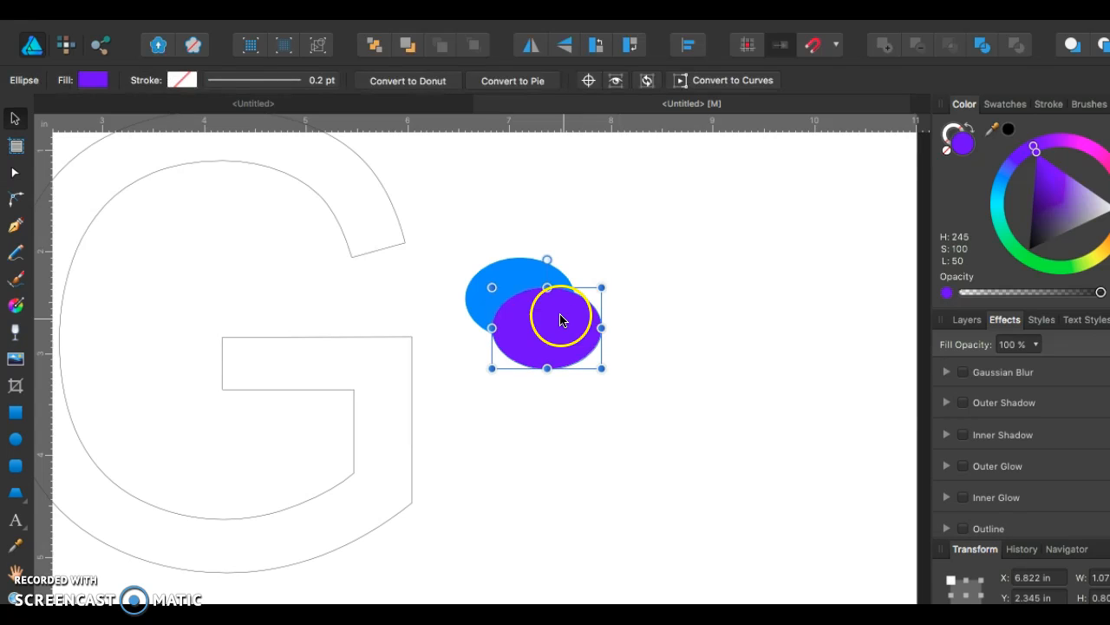
{"action": "left_click", "coordinate": [473, 291], "text": "shift"}
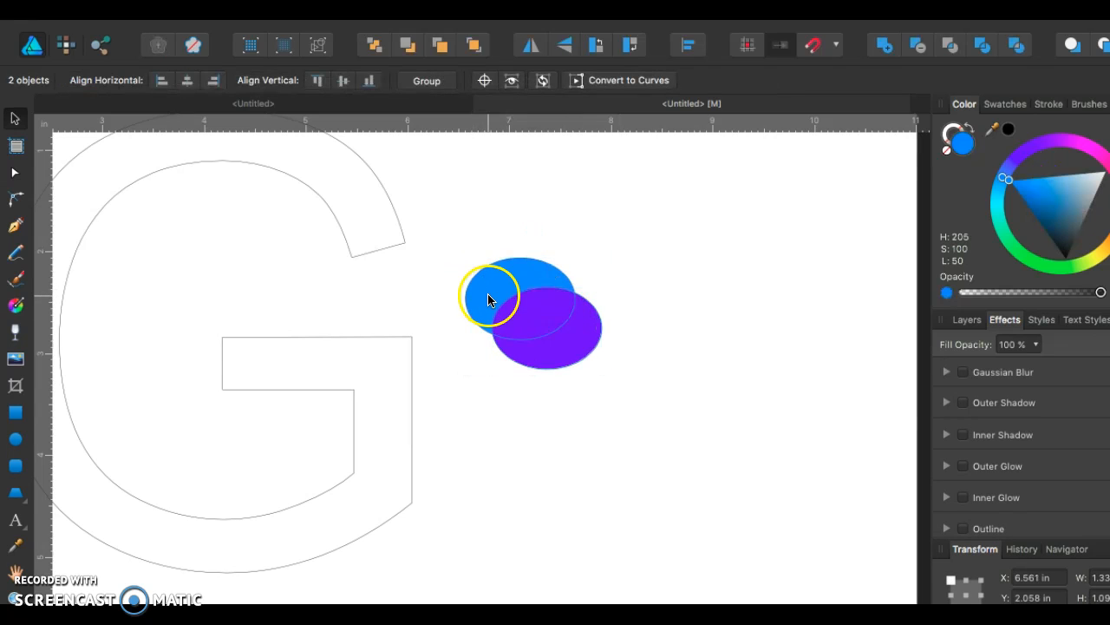
{"action": "left_click_drag", "start_coordinate": [538, 315], "coordinate": [691, 359]}
{"action": "left_click", "coordinate": [670, 427]}
{"action": "key", "text": "Delete"}
- Delete the two remaining purple ellipses from the stack
{"action": "left_click", "coordinate": [558, 314]}
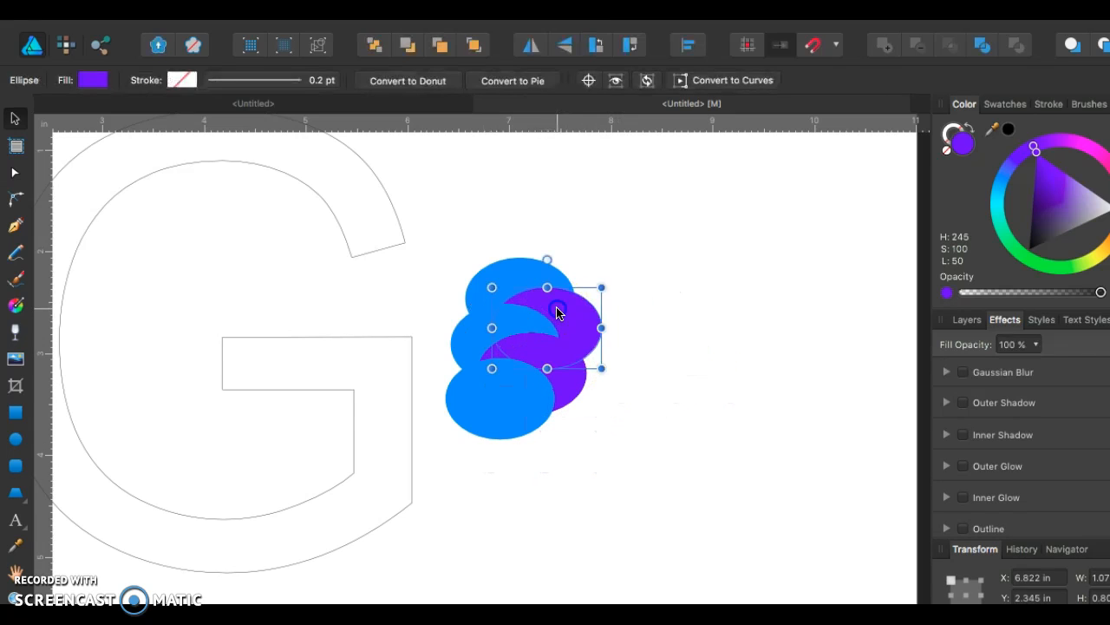
{"action": "key", "text": "Delete"}
{"action": "left_click", "coordinate": [570, 364]}
{"action": "key", "text": "ctrl+z"}
{"action": "left_click", "coordinate": [681, 319]}
{"action": "left_click", "coordinate": [599, 322]}
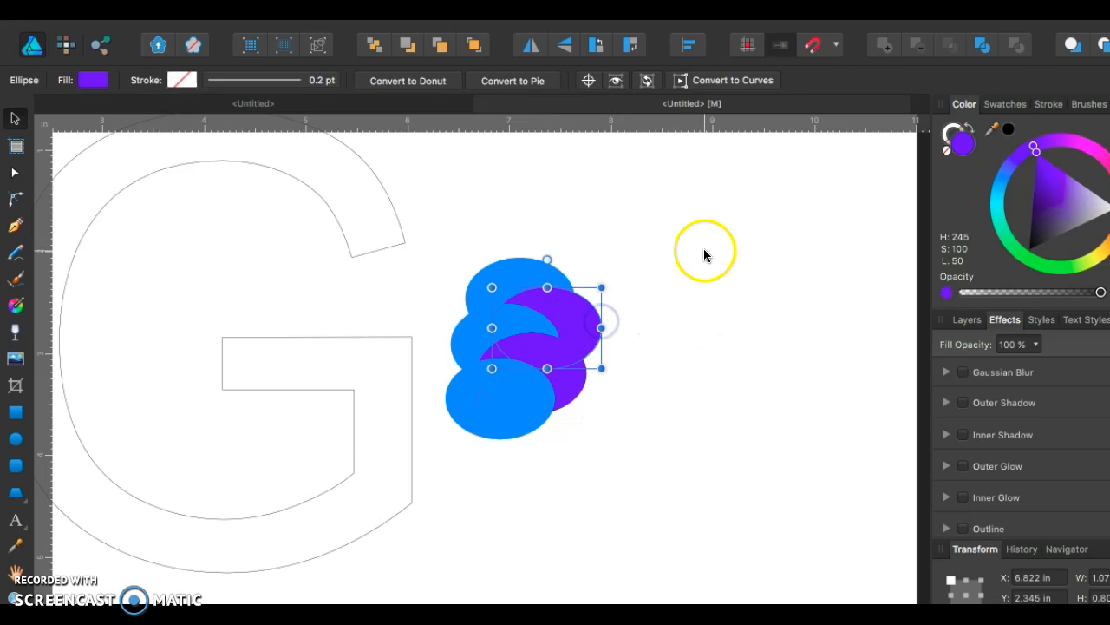
{"action": "key", "text": "Delete"}
{"action": "left_click", "coordinate": [584, 375]}
{"action": "key", "text": "Delete"}
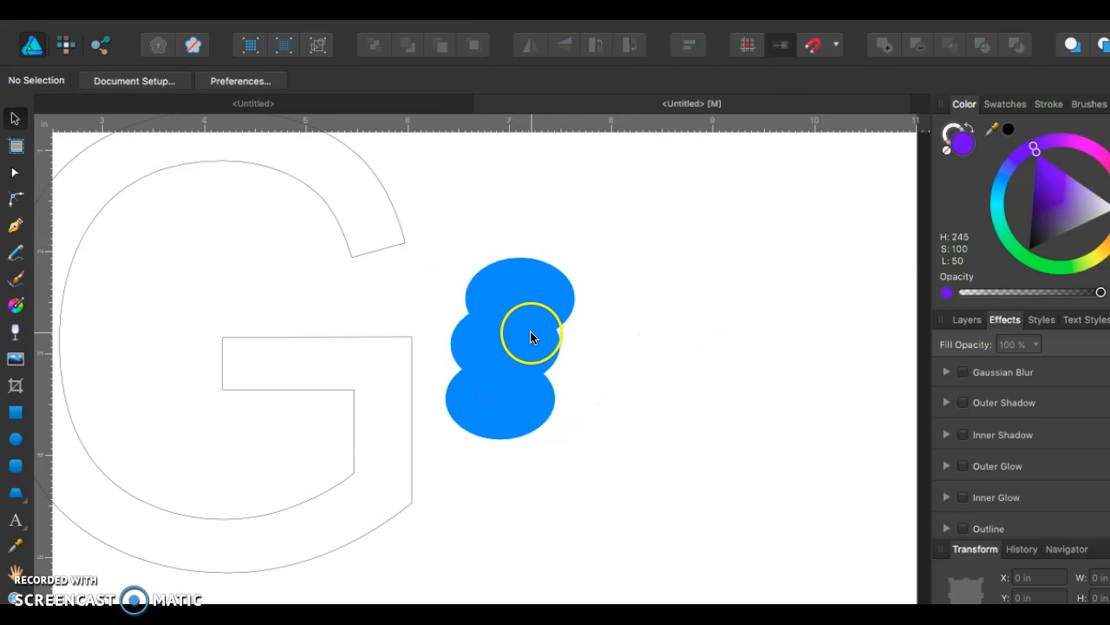
- Fill the middle ellipse with a darker blue (H 205, S 100, L 40)
{"action": "left_click", "coordinate": [532, 336]}
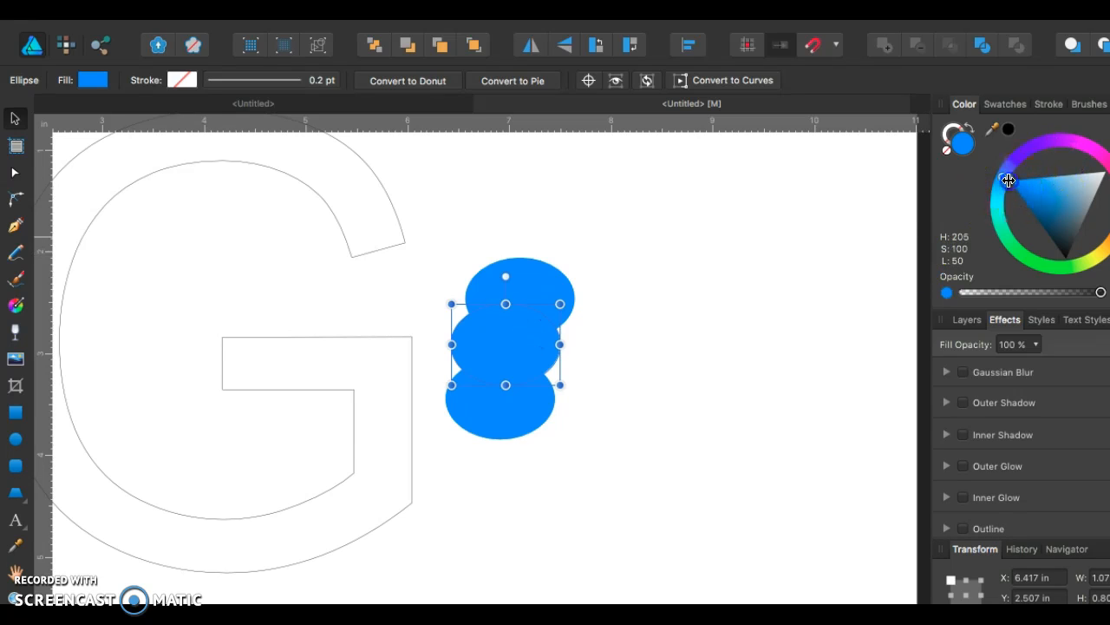
{"action": "left_click", "coordinate": [1030, 208]}
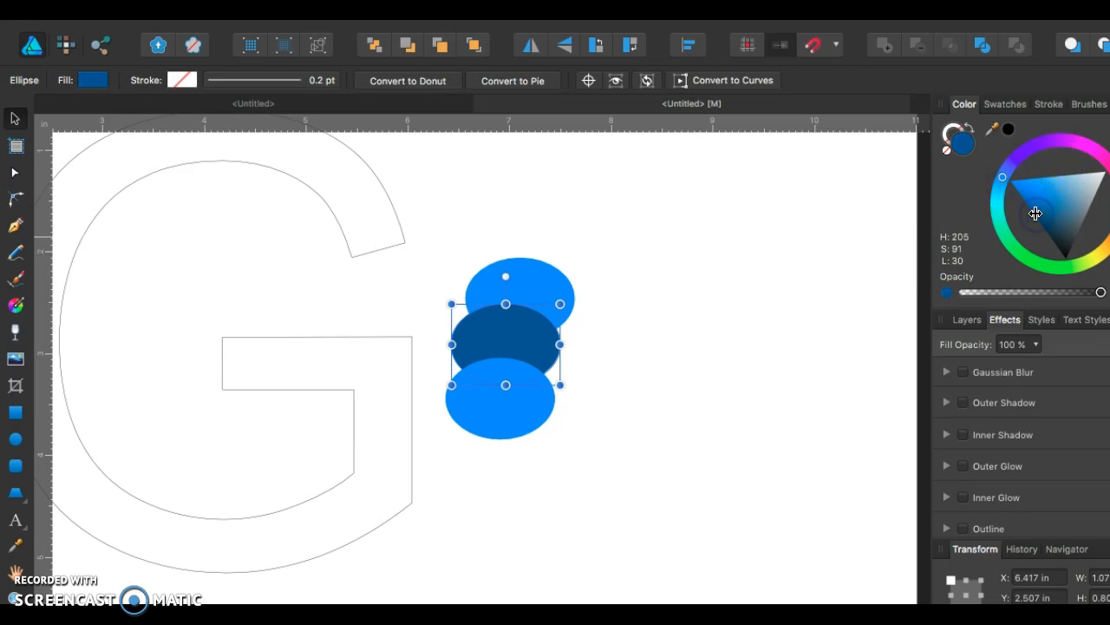
{"action": "left_click", "coordinate": [1020, 196]}
{"action": "left_click", "coordinate": [595, 420]}
- Move the middle and bottom ellipses up and right so they overlap in a roughly vertical stack under the top one
{"action": "left_click_drag", "start_coordinate": [550, 330], "coordinate": [552, 316]}
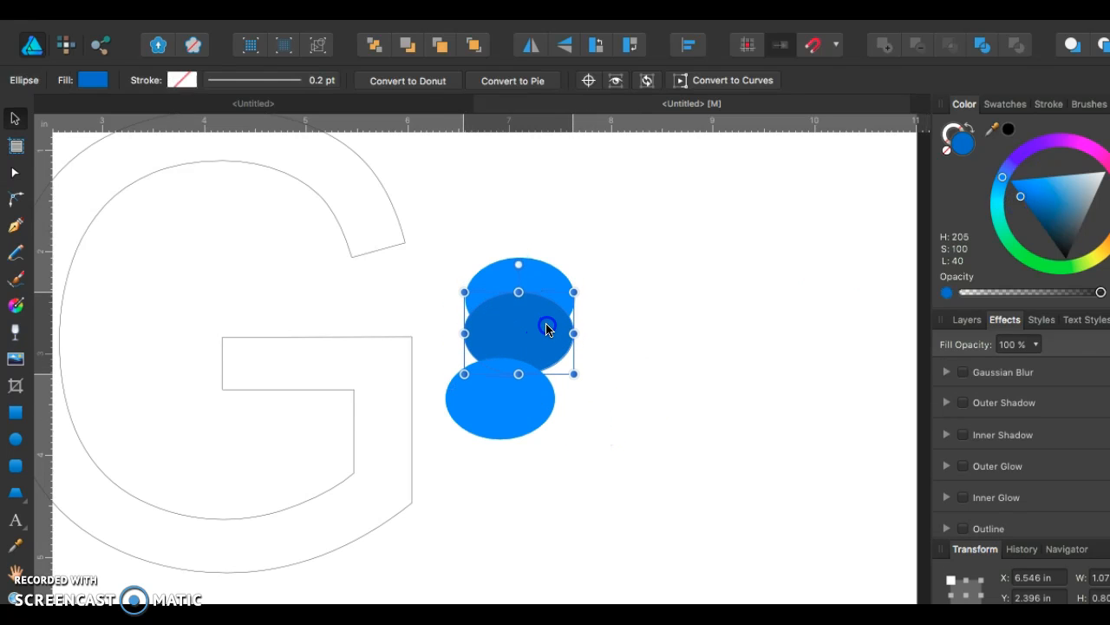
{"action": "left_click", "coordinate": [514, 390]}
{"action": "left_click_drag", "start_coordinate": [514, 391], "coordinate": [537, 360]}
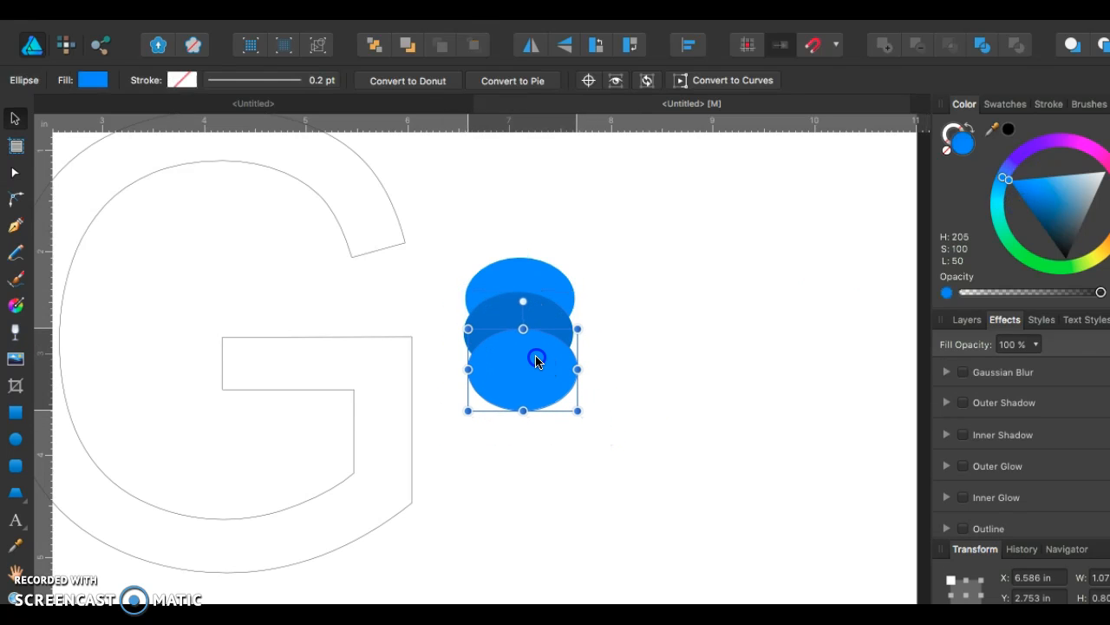
- Select all three stacked ellipses and scale them down together to about 0.84 in wide and 1.13 in high
{"action": "scroll", "coordinate": [536, 357], "scroll_direction": "up", "scroll_amount": 5}
{"action": "scroll", "coordinate": [536, 357], "scroll_direction": "right", "scroll_amount": 2}
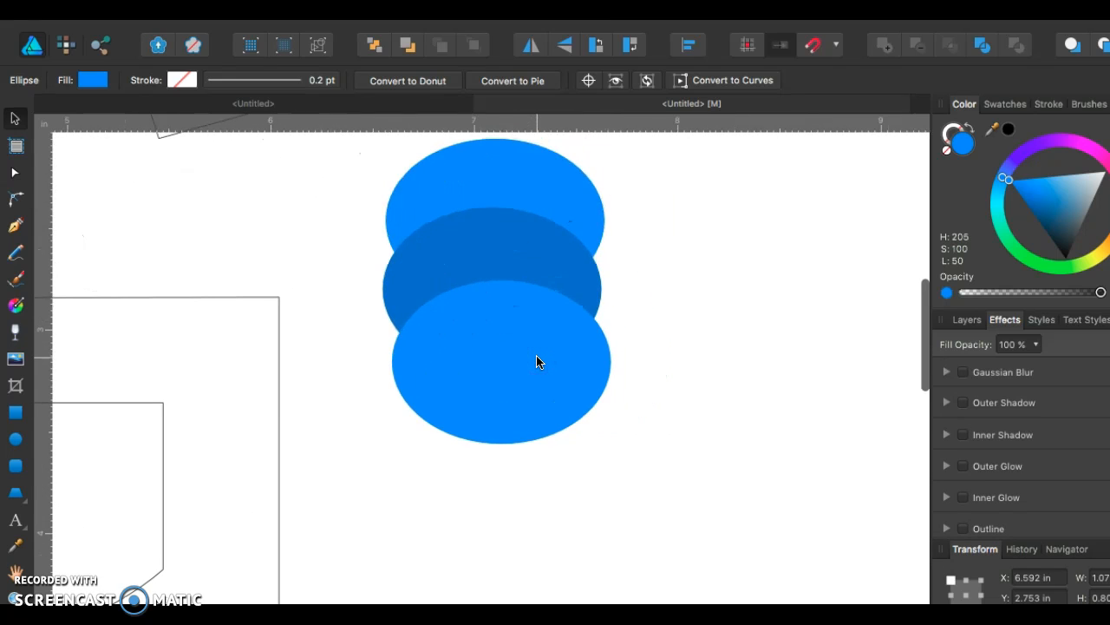
{"action": "left_click", "coordinate": [544, 190], "text": "shift"}
{"action": "left_click", "coordinate": [596, 292], "text": "shift"}
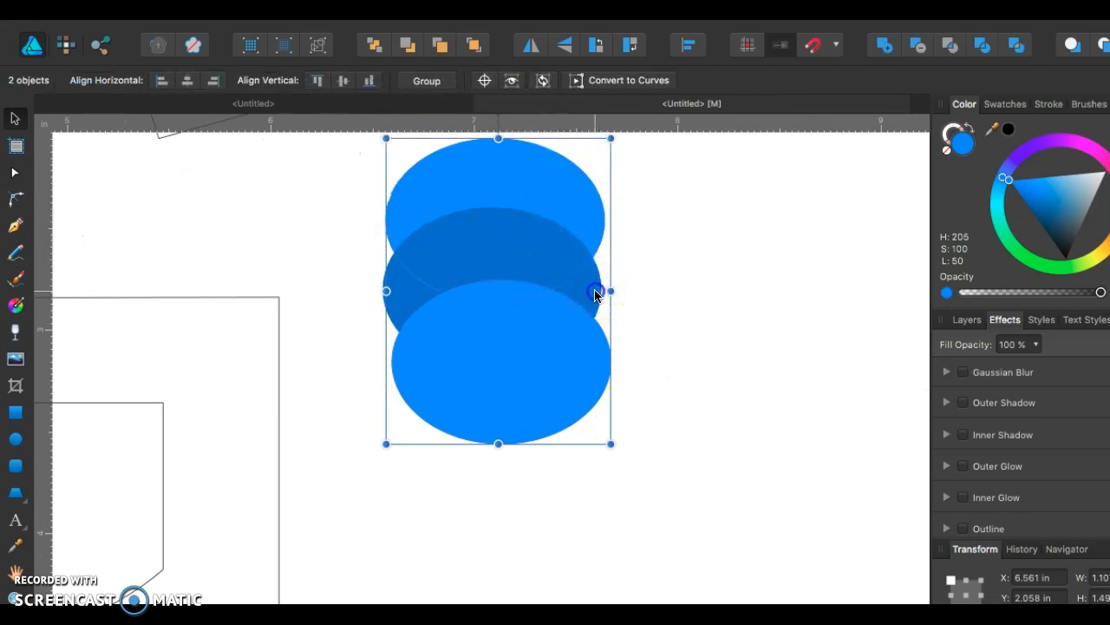
{"action": "left_click_drag", "start_coordinate": [613, 444], "coordinate": [552, 372]}
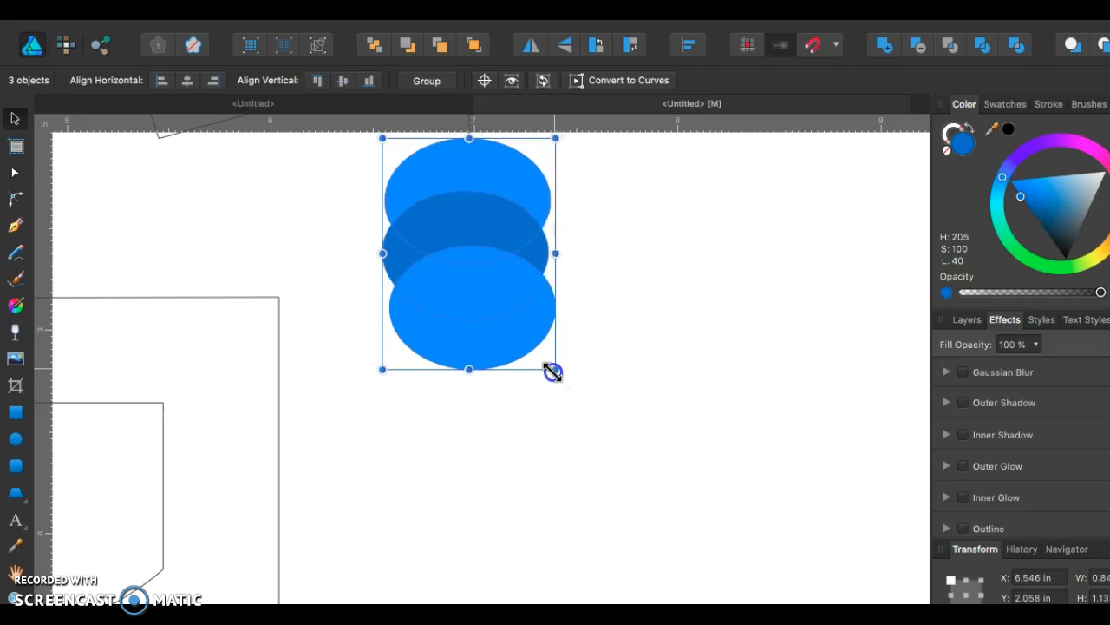
{"action": "left_click", "coordinate": [607, 370]}
- Duplicate the three-ellipse stack to its right and delete the bottom light ellipse of the copy
{"action": "left_click", "coordinate": [514, 169]}
{"action": "left_click", "coordinate": [483, 230], "text": "shift"}
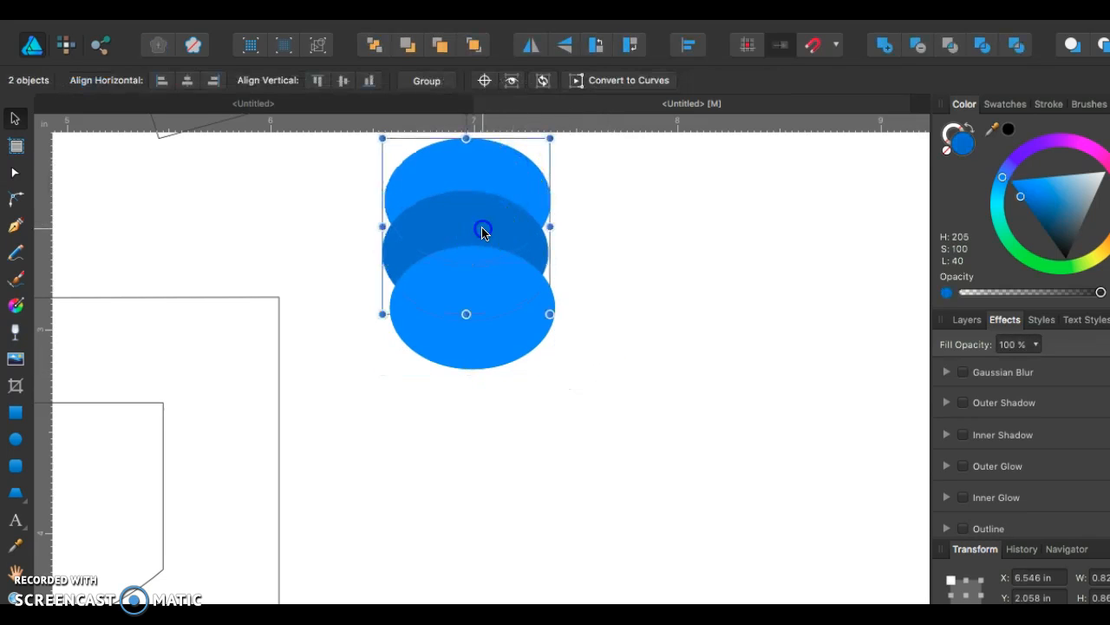
{"action": "left_click", "coordinate": [483, 317], "text": "shift"}
{"action": "left_click_drag", "start_coordinate": [503, 211], "coordinate": [606, 213]}
{"action": "left_click", "coordinate": [590, 304]}
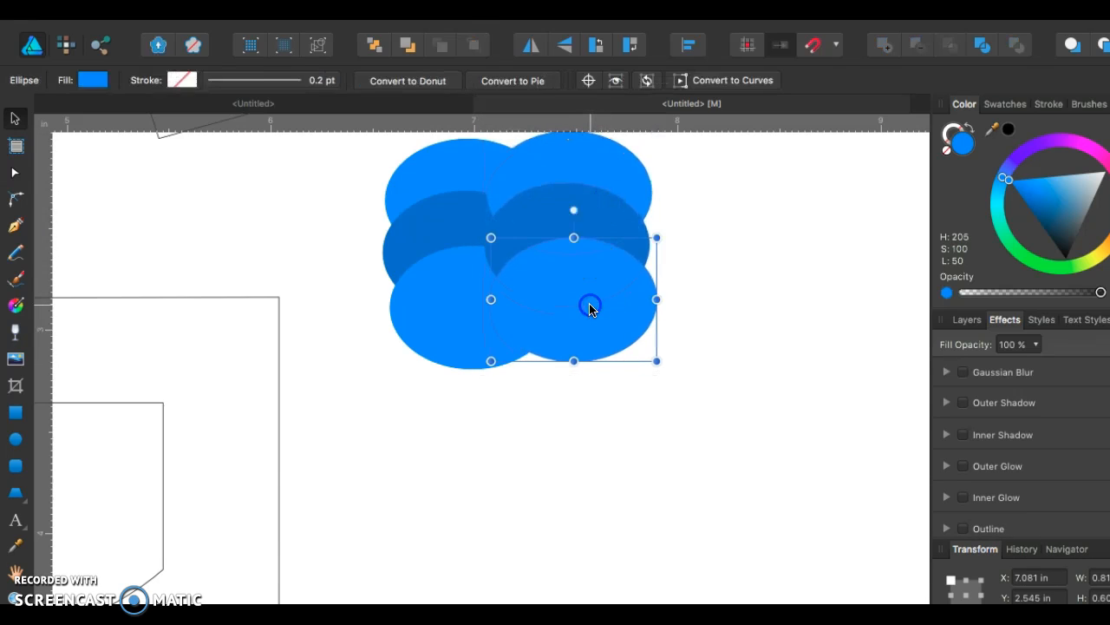
{"action": "key", "text": "Delete"}
- Duplicate the second column's light and dark ellipses downward to extend that column to four overlapping ellipses
{"action": "left_click", "coordinate": [579, 249]}
{"action": "left_click", "coordinate": [588, 143], "text": "shift"}
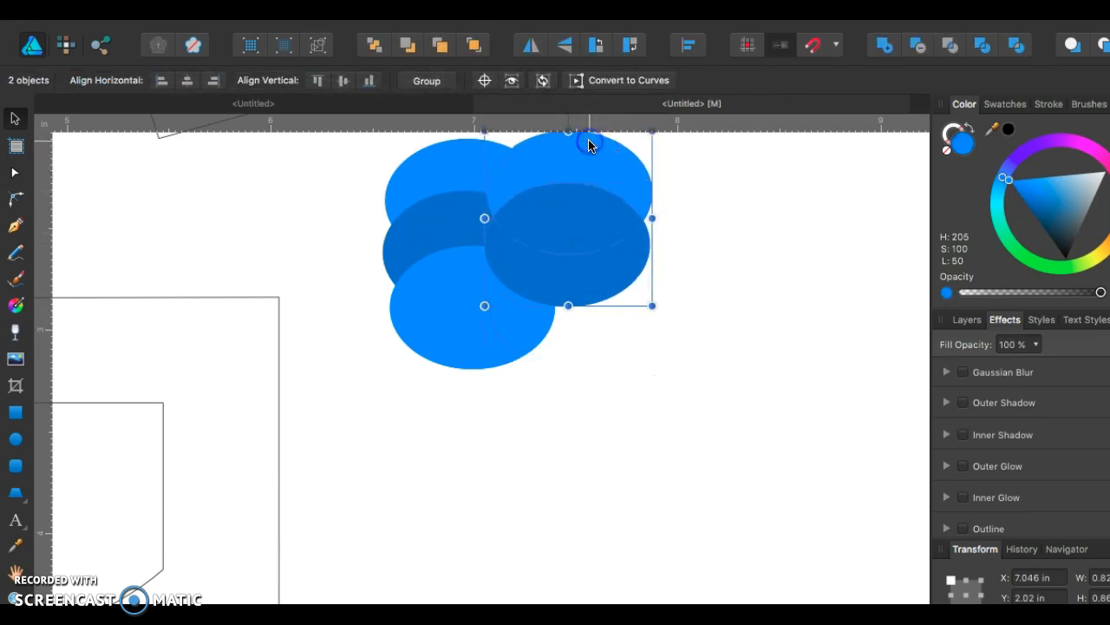
{"action": "left_click_drag", "start_coordinate": [587, 156], "coordinate": [588, 227]}
{"action": "key", "text": "super+z"}
{"action": "left_click_drag", "start_coordinate": [590, 183], "coordinate": [598, 266]}
{"action": "left_click", "coordinate": [711, 277]}
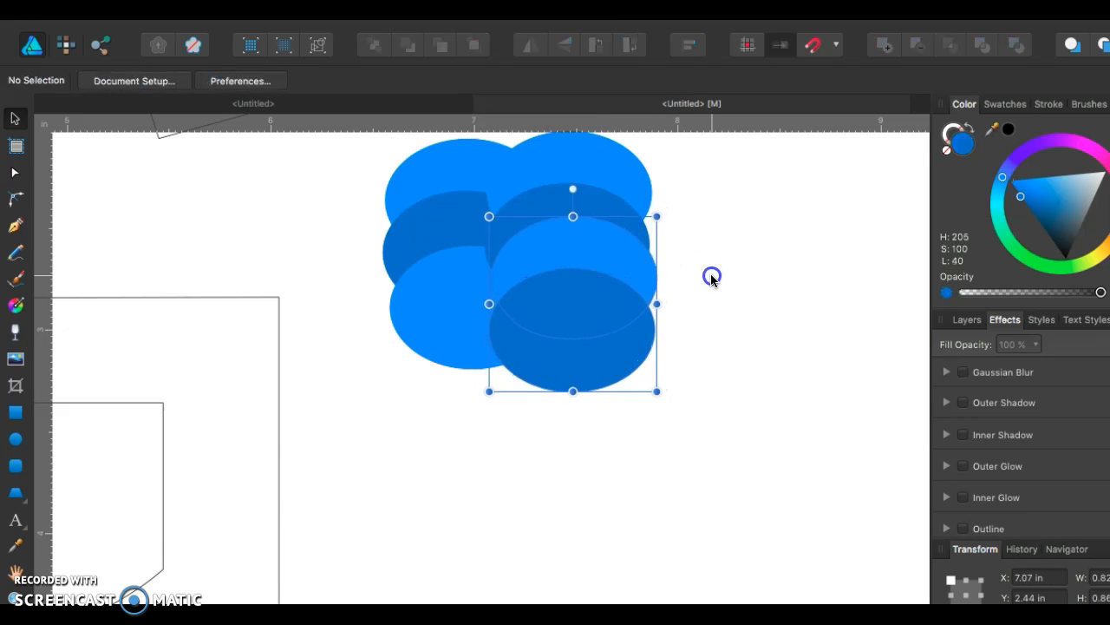
- Duplicate the second column's lower light and dark pair twice toward the upper right to start a third column
{"action": "scroll", "coordinate": [710, 278], "scroll_direction": "up", "scroll_amount": 3}
{"action": "scroll", "coordinate": [710, 278], "scroll_direction": "left", "scroll_amount": 3}
{"action": "left_click_drag", "start_coordinate": [512, 291], "coordinate": [572, 309]}
{"action": "left_click_drag", "start_coordinate": [594, 291], "coordinate": [687, 238]}
- Send the upper-right ellipse pair to the back and shift it slightly to the right
{"action": "right_click", "coordinate": [687, 217]}
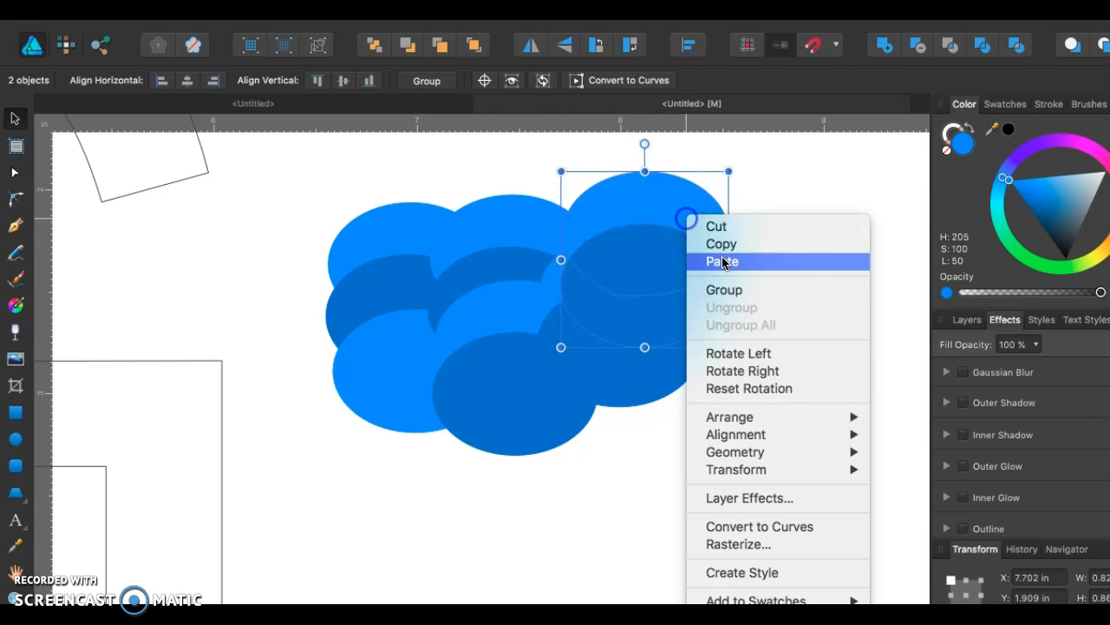
{"action": "mouse_move", "coordinate": [773, 421]}
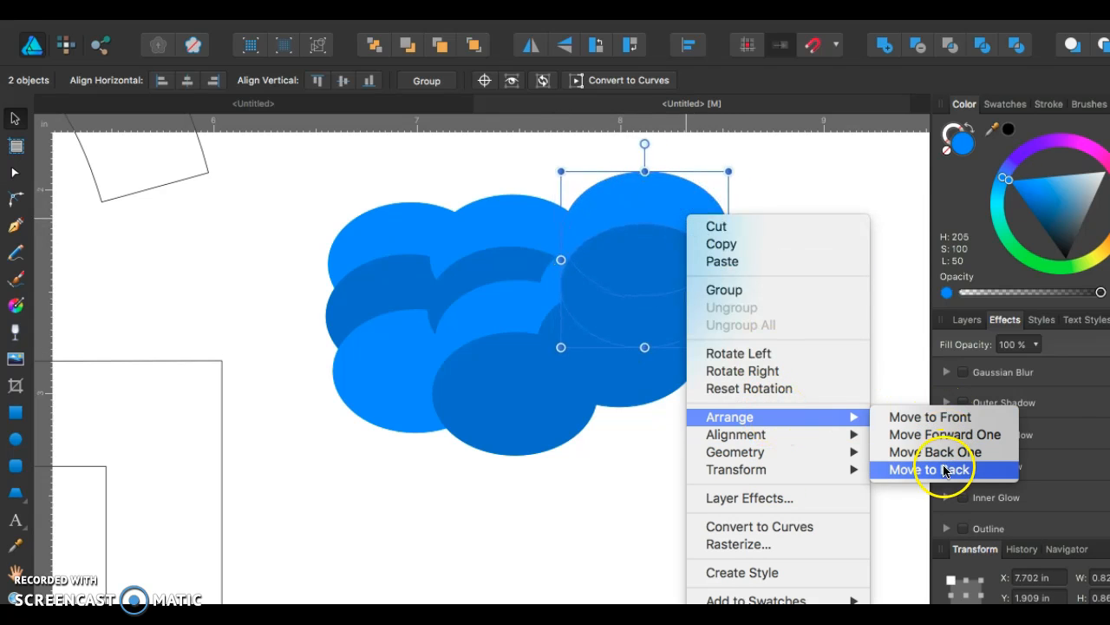
{"action": "left_click", "coordinate": [946, 469]}
{"action": "mouse_move", "coordinate": [694, 209]}
{"action": "left_mouse_down"}
{"action": "mouse_move", "coordinate": [702, 221]}
{"action": "mouse_move", "coordinate": [711, 208]}
{"action": "left_mouse_up"}
{"action": "left_click", "coordinate": [761, 228]}
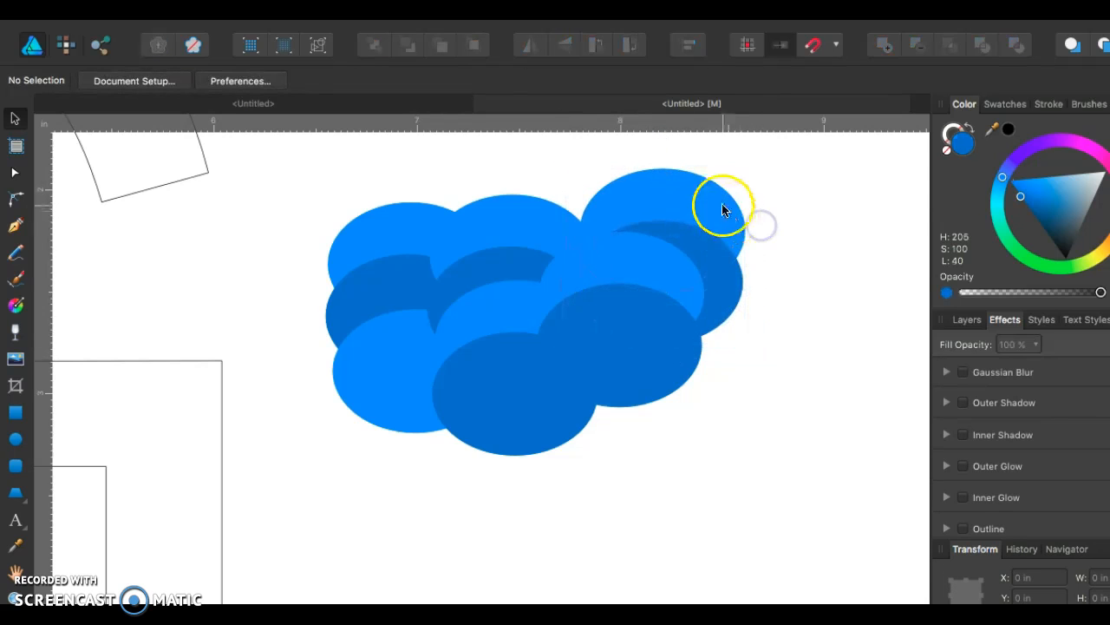
- Delete the third column's topmost light ellipse and position the two dark ellipses above and below the remaining light one
{"action": "left_click", "coordinate": [723, 209]}
{"action": "key", "text": "Delete"}
{"action": "left_click_drag", "start_coordinate": [659, 249], "coordinate": [670, 223]}
{"action": "mouse_move", "coordinate": [669, 377]}
{"action": "left_mouse_down"}
{"action": "mouse_move", "coordinate": [694, 380]}
{"action": "mouse_move", "coordinate": [685, 387]}
{"action": "left_mouse_up"}
- Delete the ellipses that form the middle column of the cloud
{"action": "left_click", "coordinate": [478, 399]}
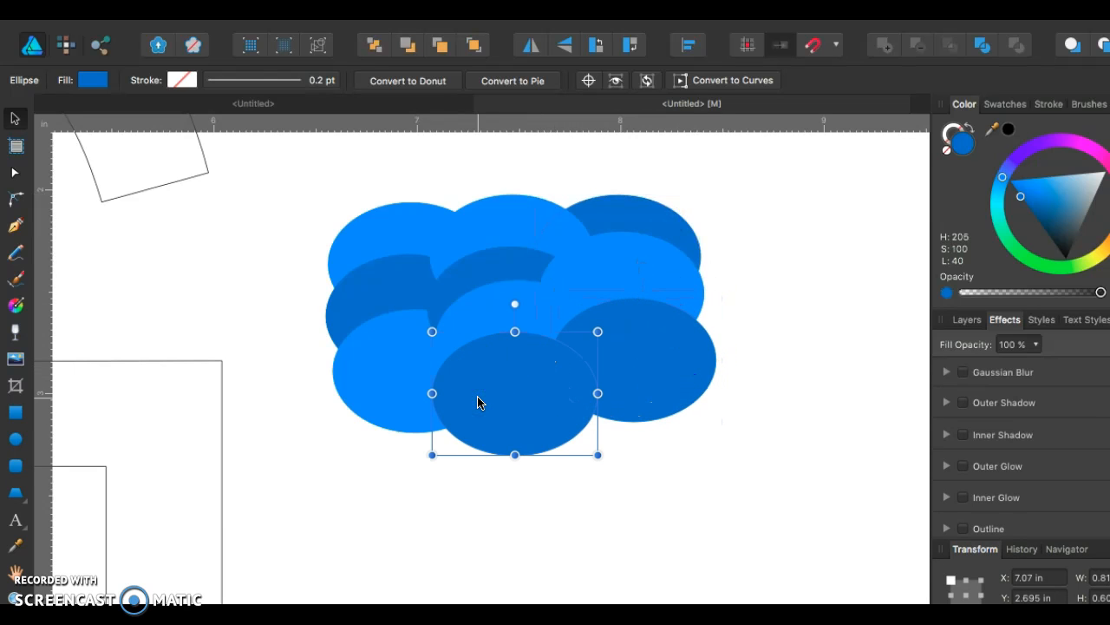
{"action": "left_click_drag", "start_coordinate": [478, 402], "coordinate": [466, 323]}
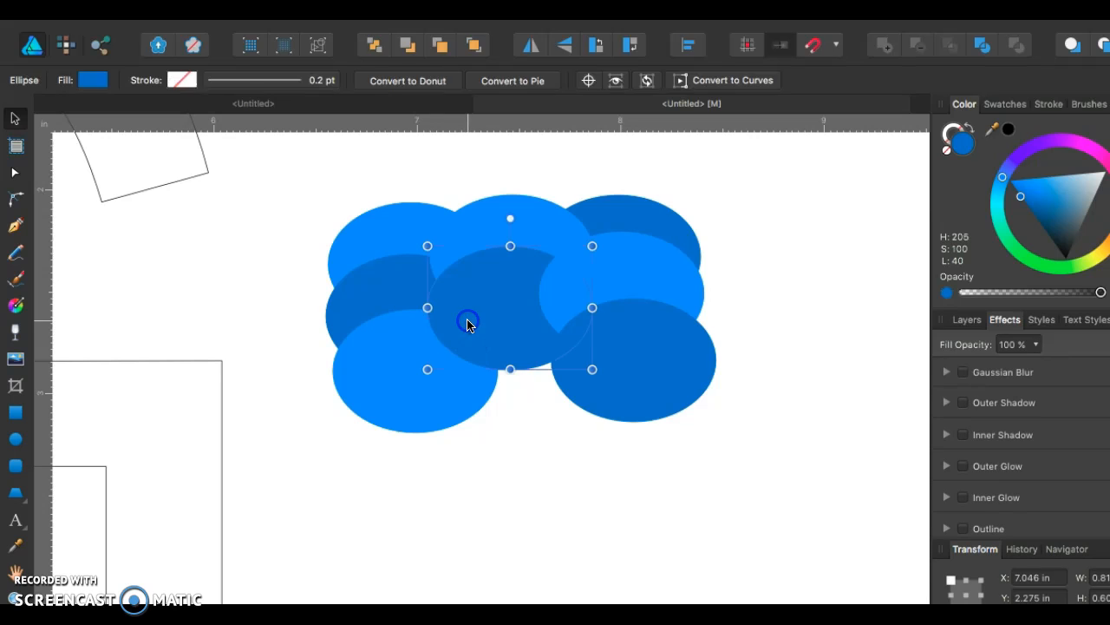
{"action": "key", "text": "Delete"}
{"action": "left_click", "coordinate": [497, 267]}
{"action": "key", "text": "Delete"}
- Move the right three-ellipse column against the left column and bring it to the front
{"action": "left_click", "coordinate": [621, 313]}
{"action": "left_click_drag", "start_coordinate": [621, 313], "coordinate": [539, 286]}
{"action": "left_click", "coordinate": [611, 217], "text": "shift"}
{"action": "right_click", "coordinate": [539, 286]}
{"action": "mouse_move", "coordinate": [607, 479]}
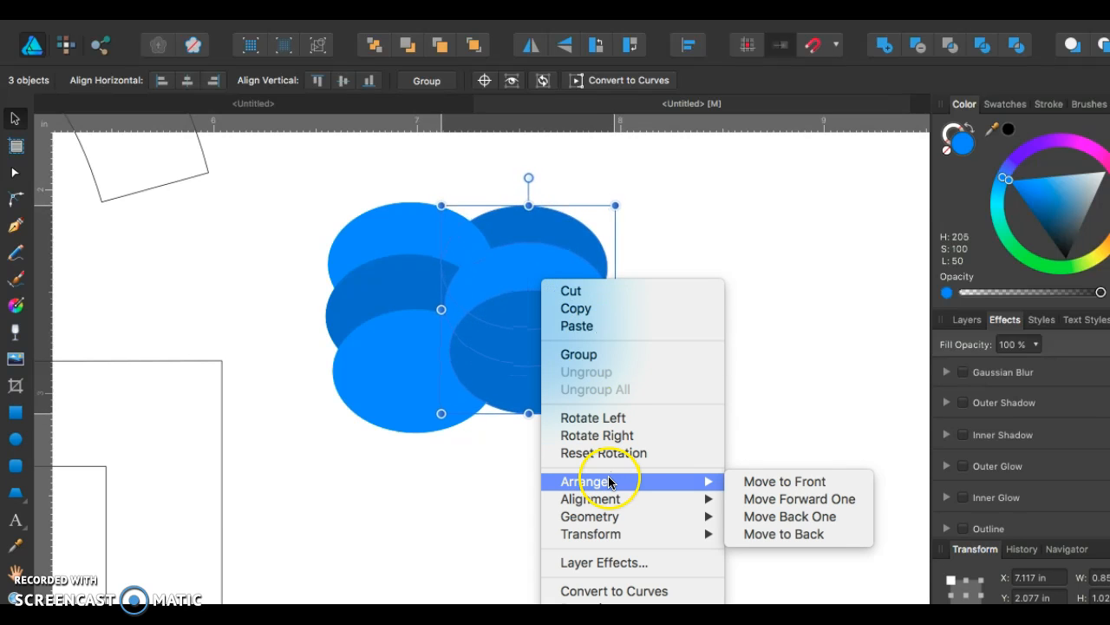
{"action": "left_click", "coordinate": [751, 479]}
- Duplicate the right ellipse column to the left side of the cloud and send the copy to the back
{"action": "left_click_drag", "start_coordinate": [543, 281], "coordinate": [304, 280]}
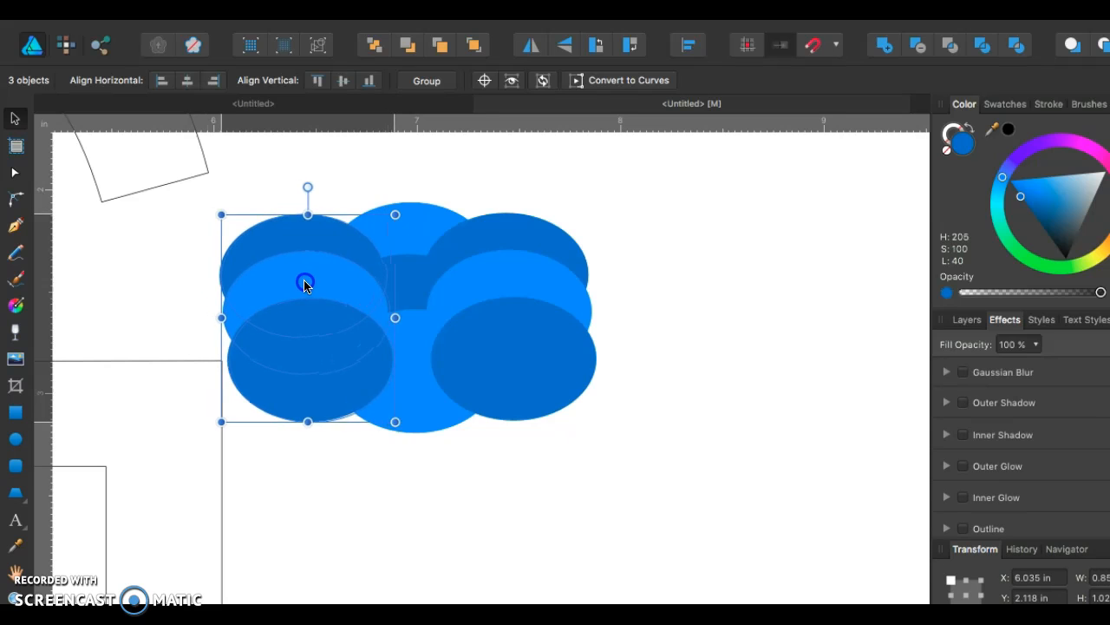
{"action": "right_click", "coordinate": [303, 280]}
{"action": "mouse_move", "coordinate": [414, 477]}
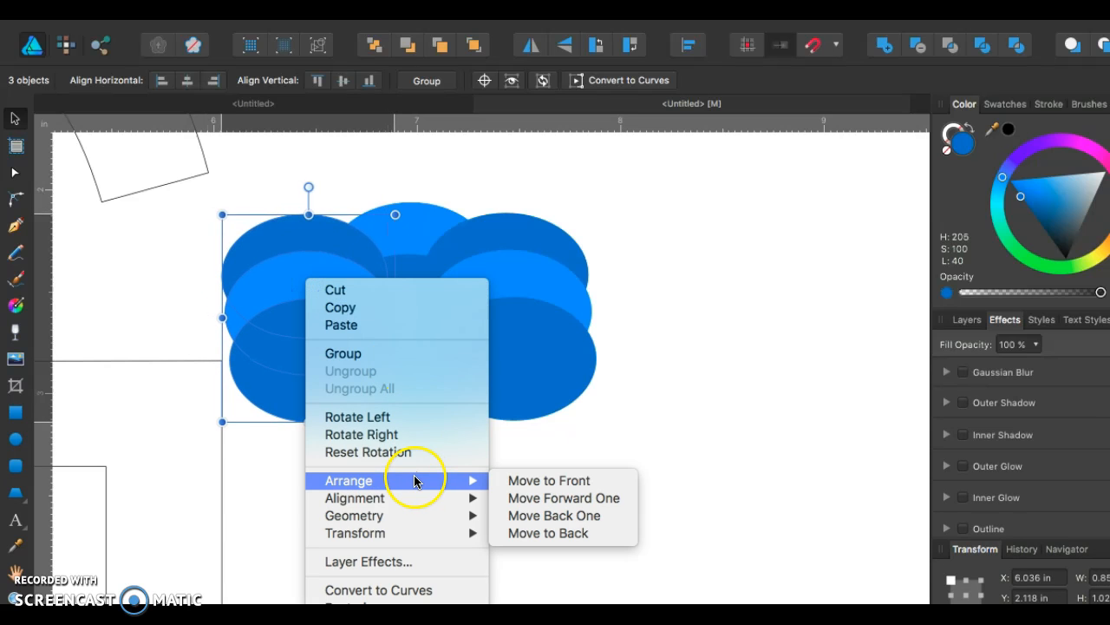
{"action": "left_click", "coordinate": [576, 532]}
- Select all nine ellipses of the cloud and scale them down together to roughly three quarters of their size
{"action": "left_click_drag", "start_coordinate": [575, 452], "coordinate": [234, 179]}
{"action": "left_click_drag", "start_coordinate": [592, 439], "coordinate": [524, 399]}
{"action": "key", "text": "super+z"}
{"action": "left_click", "coordinate": [633, 530]}
{"action": "left_click_drag", "start_coordinate": [643, 473], "coordinate": [118, 165]}
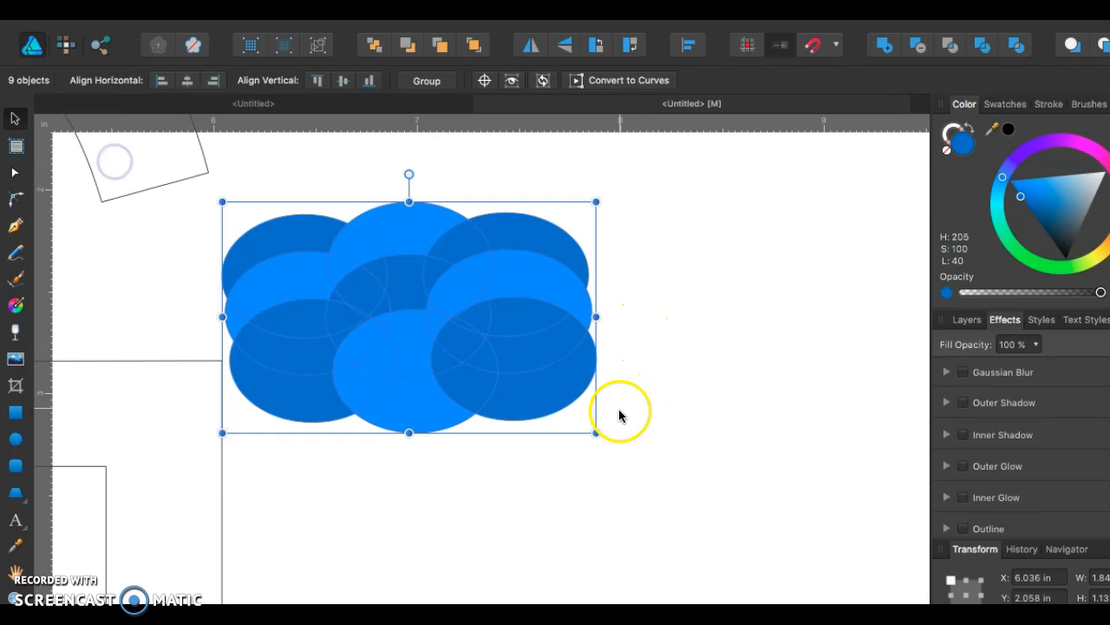
{"action": "left_click_drag", "start_coordinate": [598, 431], "coordinate": [509, 350]}
{"action": "left_click", "coordinate": [561, 356]}
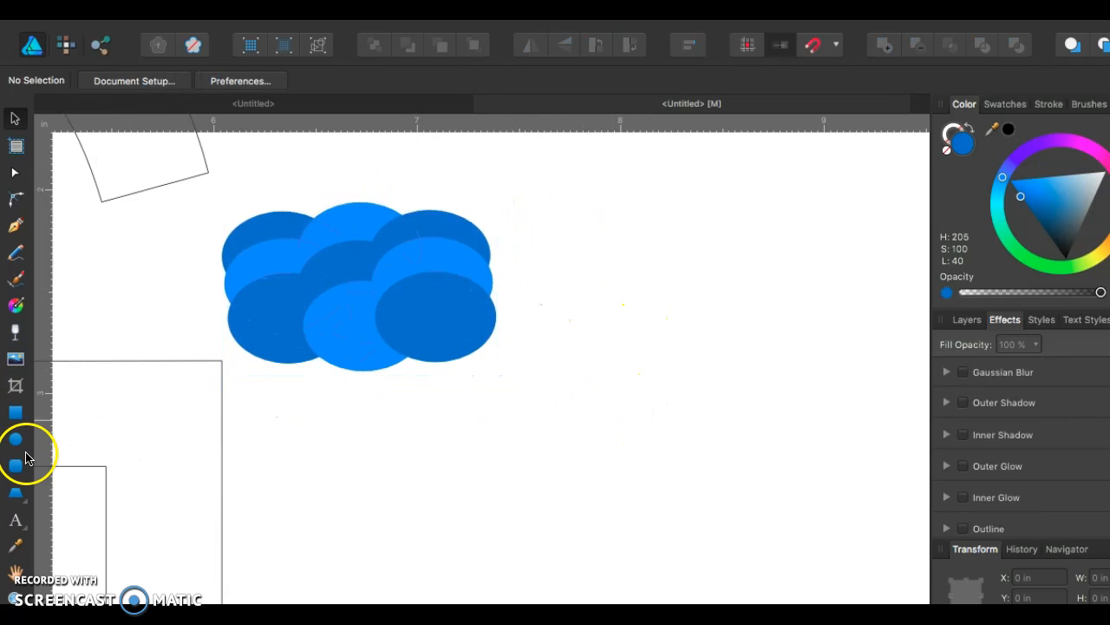
- Draw a triangle about 1.09 in wide and 1.46 in high to the right of the cloud with the Triangle tool
{"action": "left_click_drag", "start_coordinate": [11, 487], "coordinate": [145, 488]}
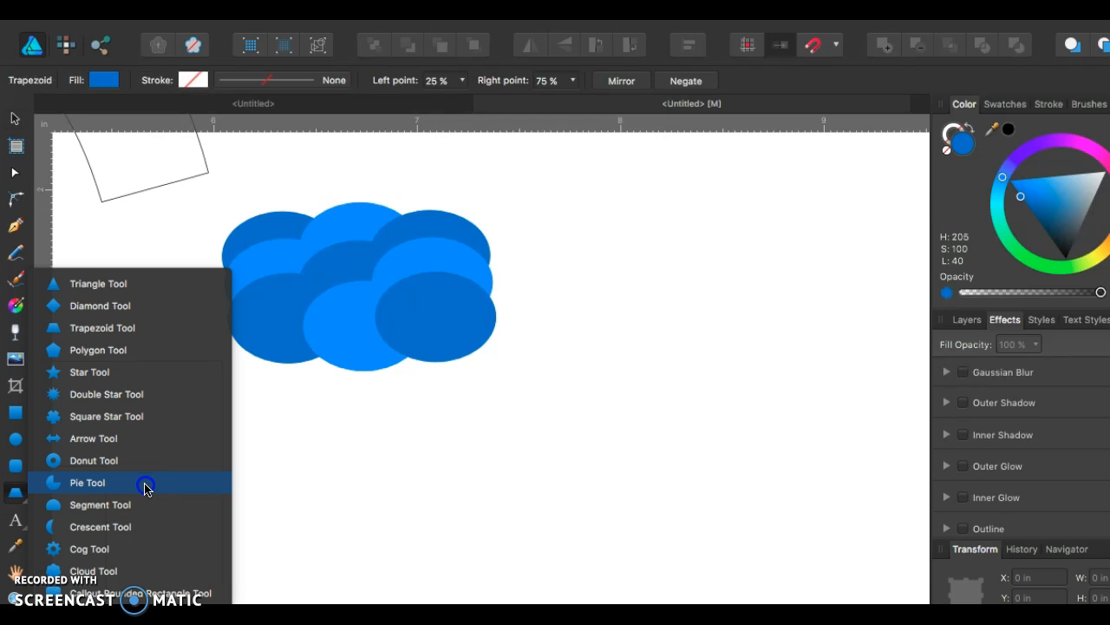
{"action": "left_click_drag", "start_coordinate": [145, 439], "coordinate": [131, 470]}
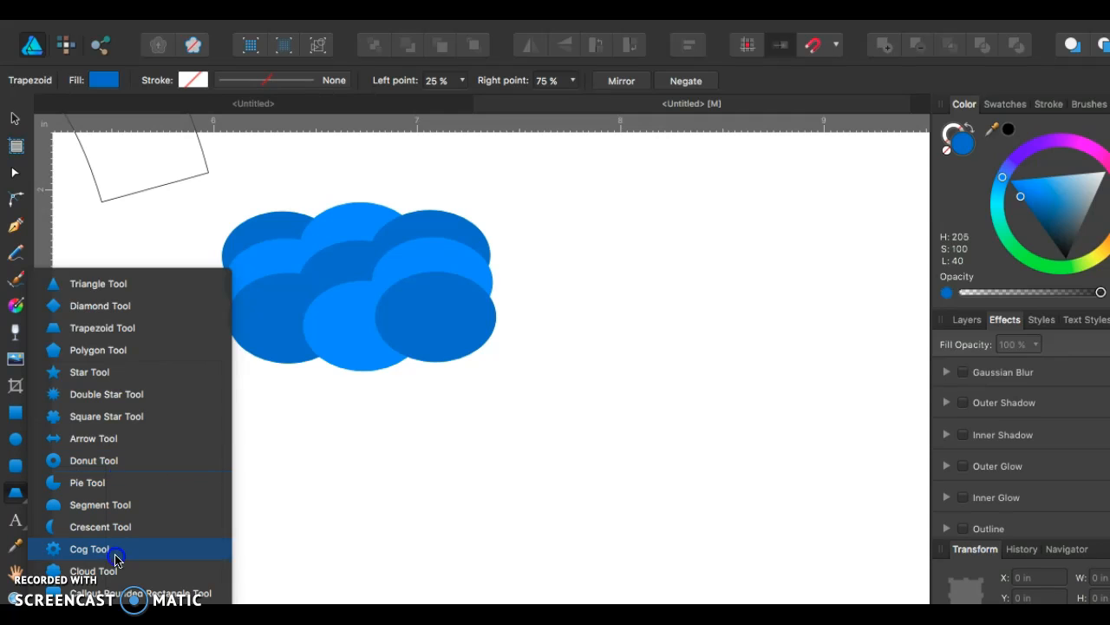
{"action": "left_click_drag", "start_coordinate": [135, 332], "coordinate": [137, 322]}
{"action": "left_click", "coordinate": [125, 283]}
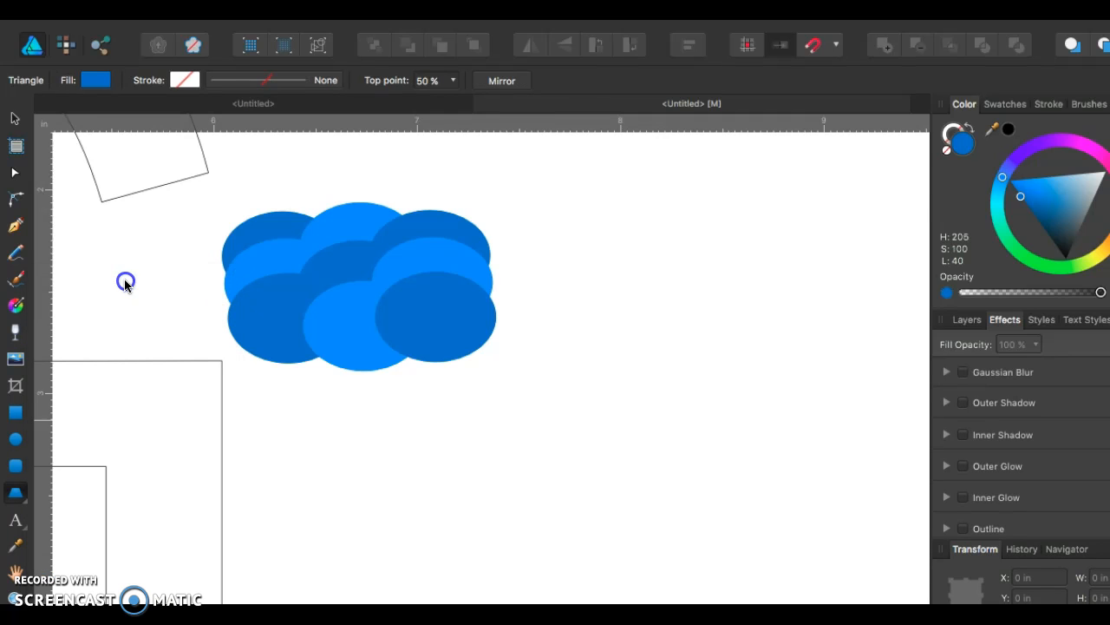
{"action": "left_click_drag", "start_coordinate": [589, 254], "coordinate": [811, 552]}
- Rotate the triangle about 90 degrees counterclockwise so that its tip points left toward the cloud
{"action": "left_click_drag", "start_coordinate": [703, 227], "coordinate": [367, 401]}
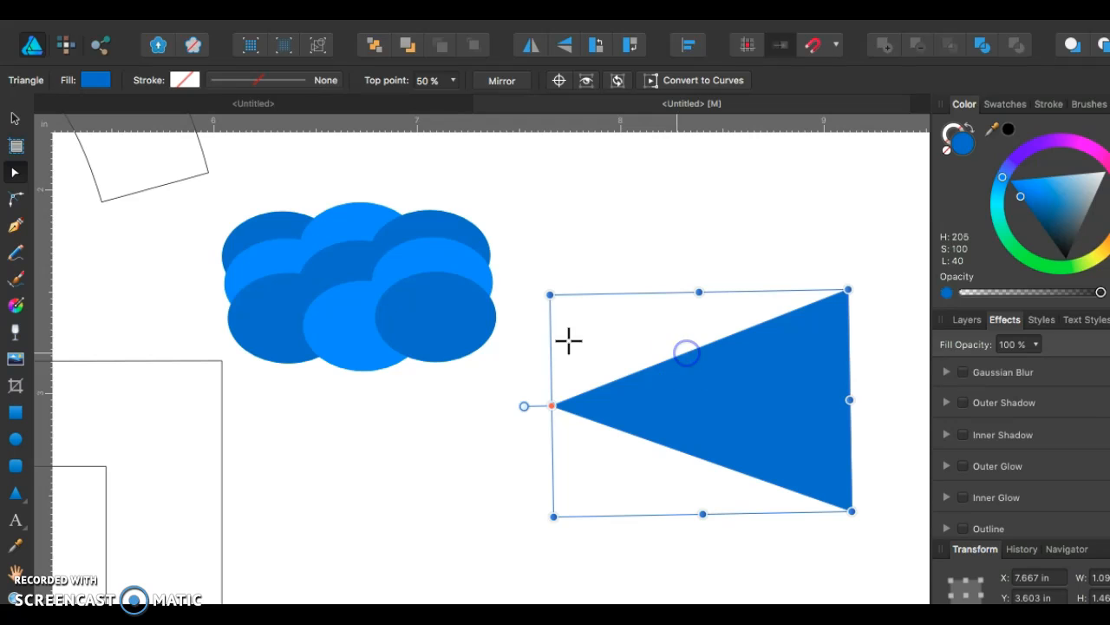
{"action": "right_click", "coordinate": [649, 398]}
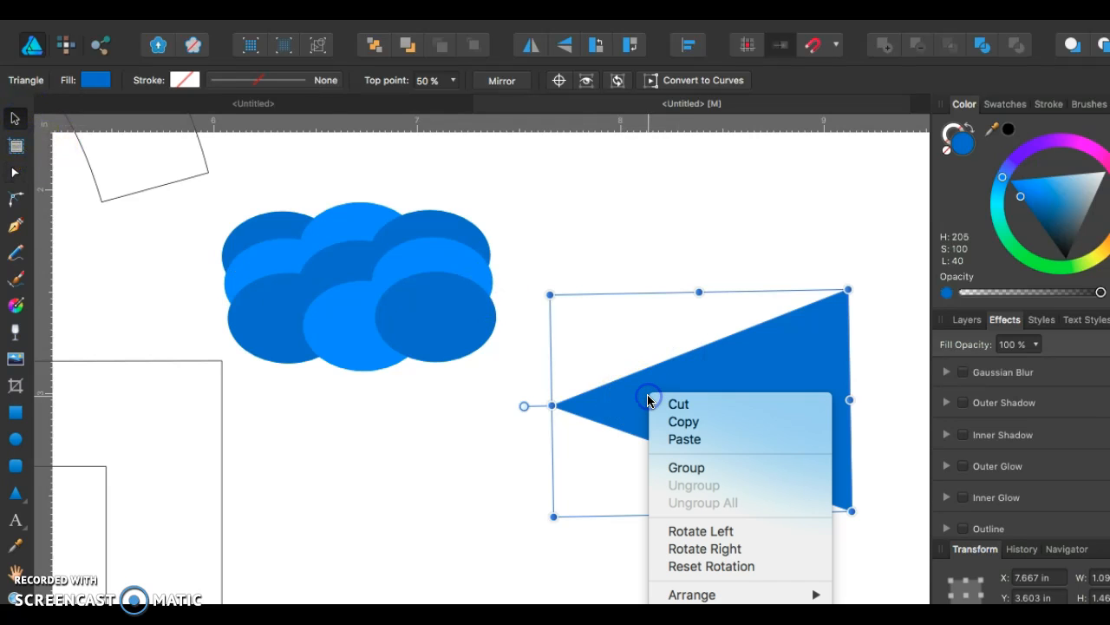
{"action": "left_click", "coordinate": [458, 166]}
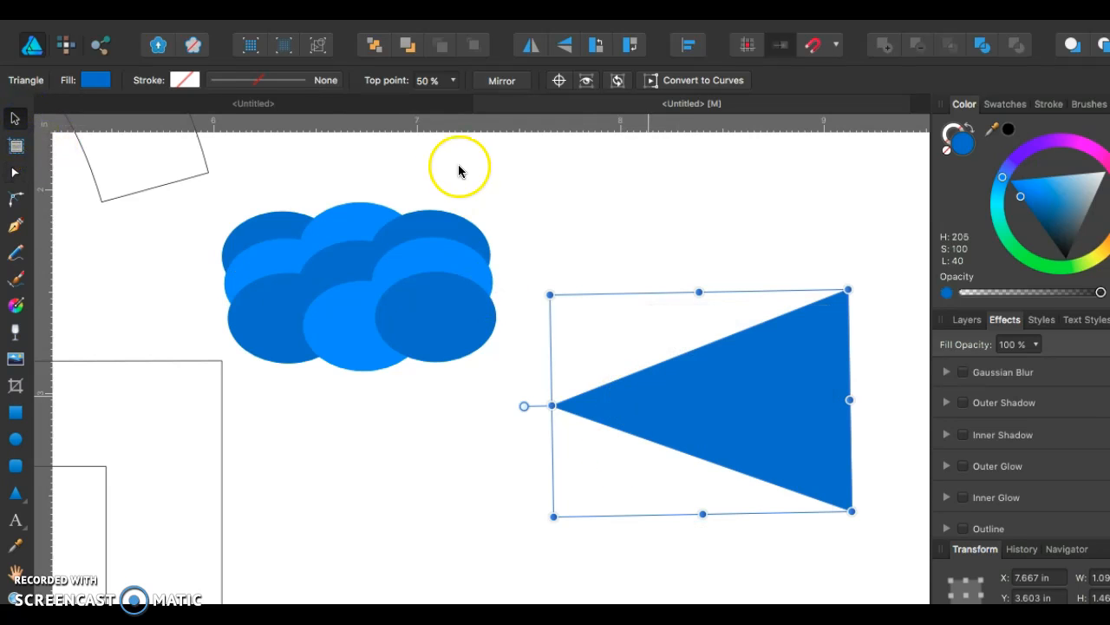
- Bend the triangle's upper and lower slanted edges outward into smooth curves with the Node tool
{"action": "left_click", "coordinate": [16, 159]}
{"action": "left_click", "coordinate": [17, 173]}
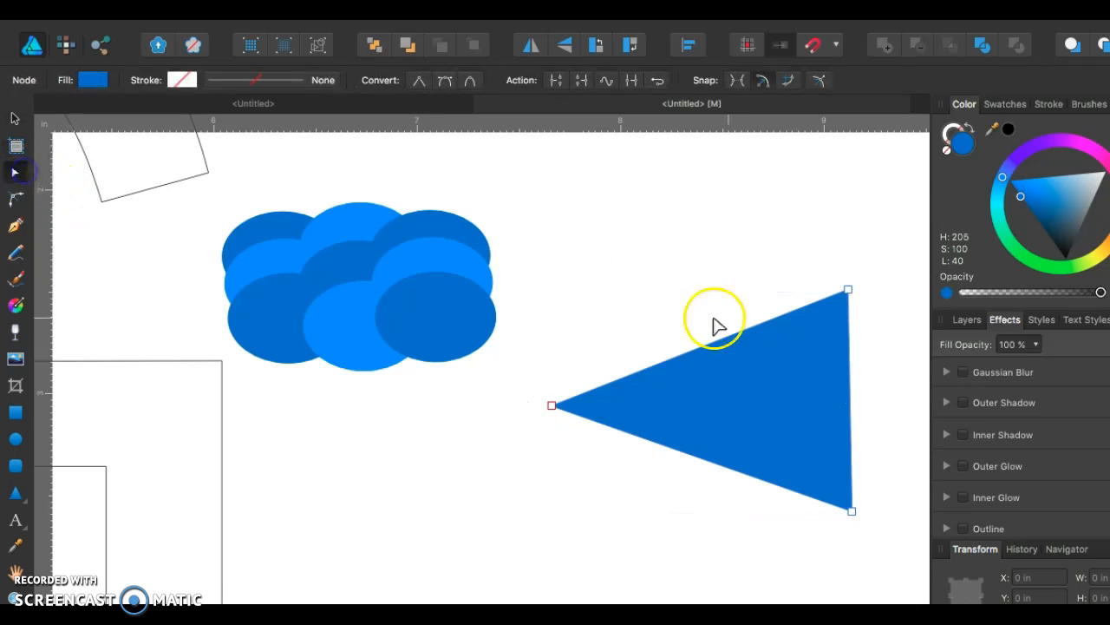
{"action": "left_click_drag", "start_coordinate": [720, 344], "coordinate": [685, 312]}
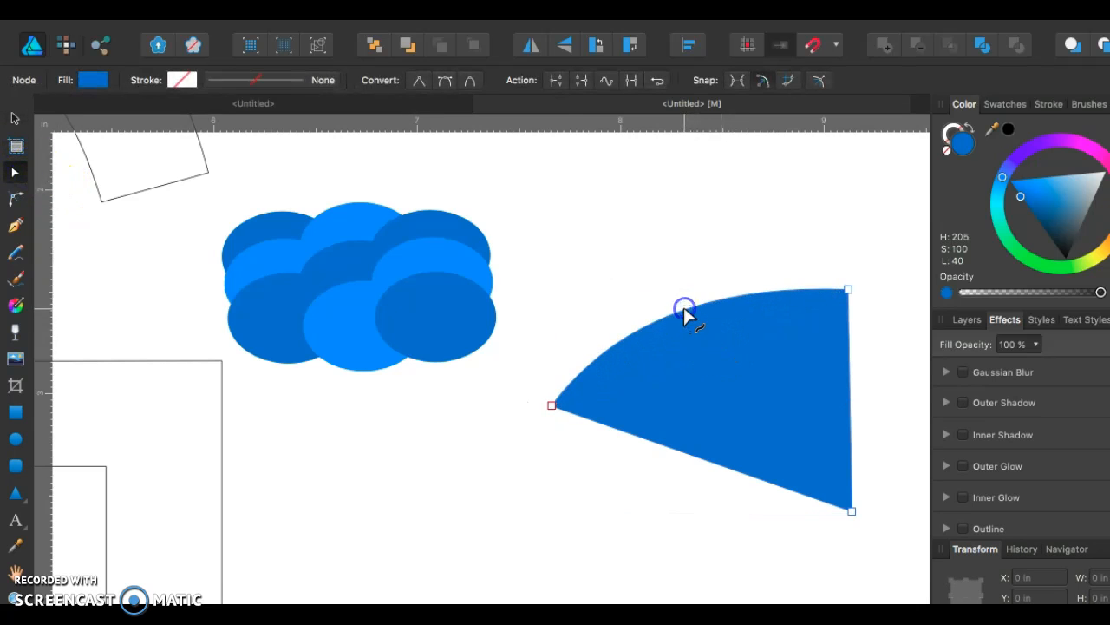
{"action": "left_click_drag", "start_coordinate": [630, 441], "coordinate": [641, 489]}
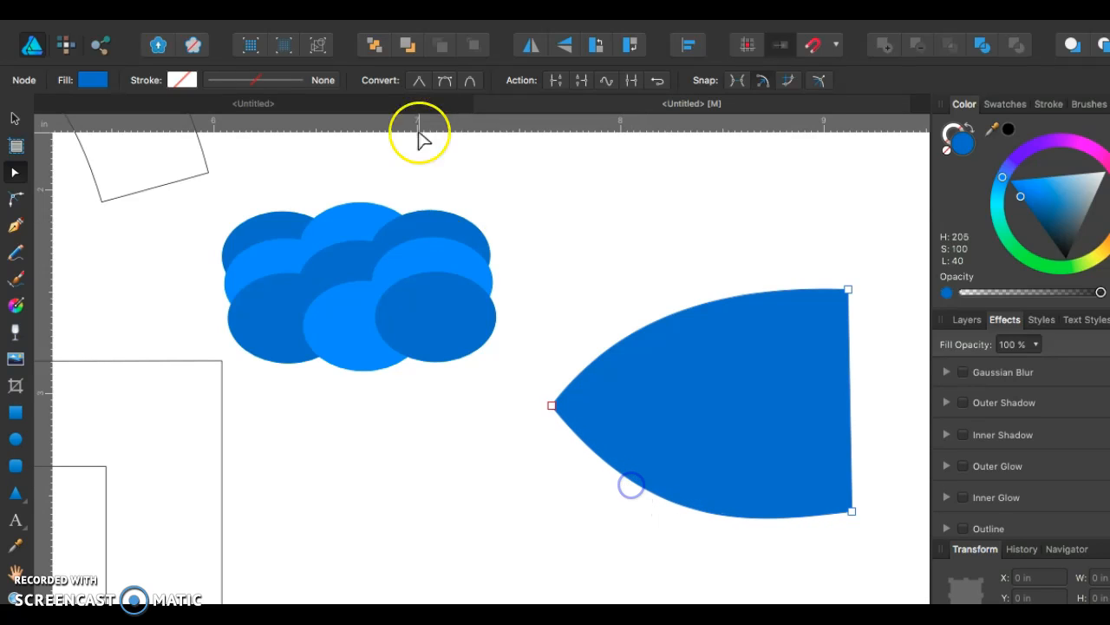
- Remove the fill from the curved triangle
{"action": "left_click", "coordinate": [776, 176]}
{"action": "left_click", "coordinate": [762, 394]}
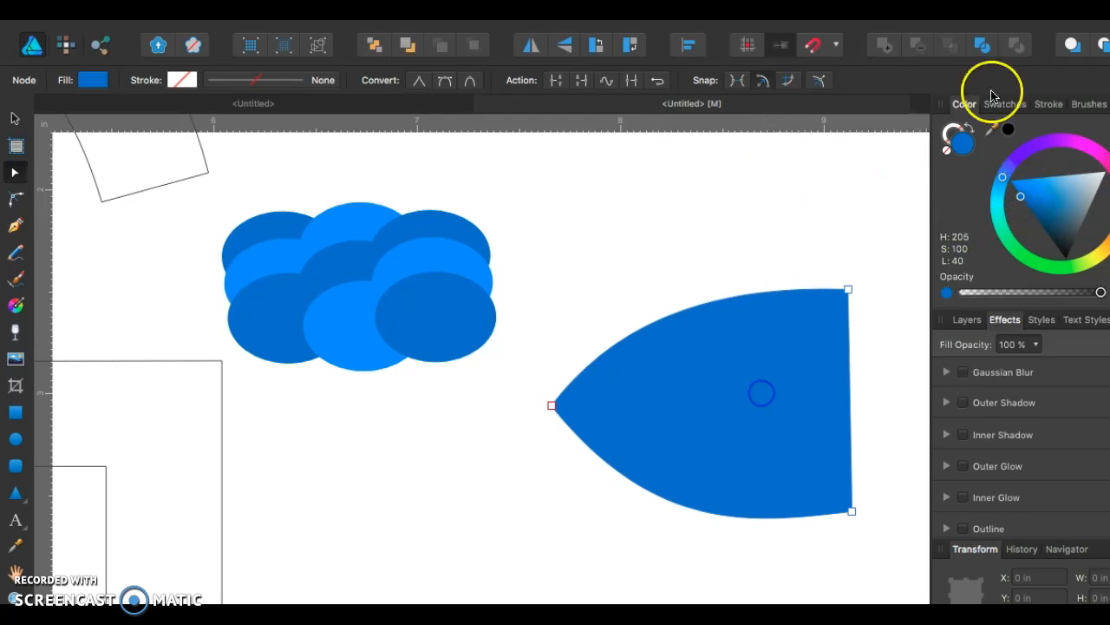
{"action": "left_click", "coordinate": [948, 152]}
- Select eight of the cloud's ellipses, nest them inside the unfilled curve layer, and move them over that shape
{"action": "left_click_drag", "start_coordinate": [189, 189], "coordinate": [507, 395]}
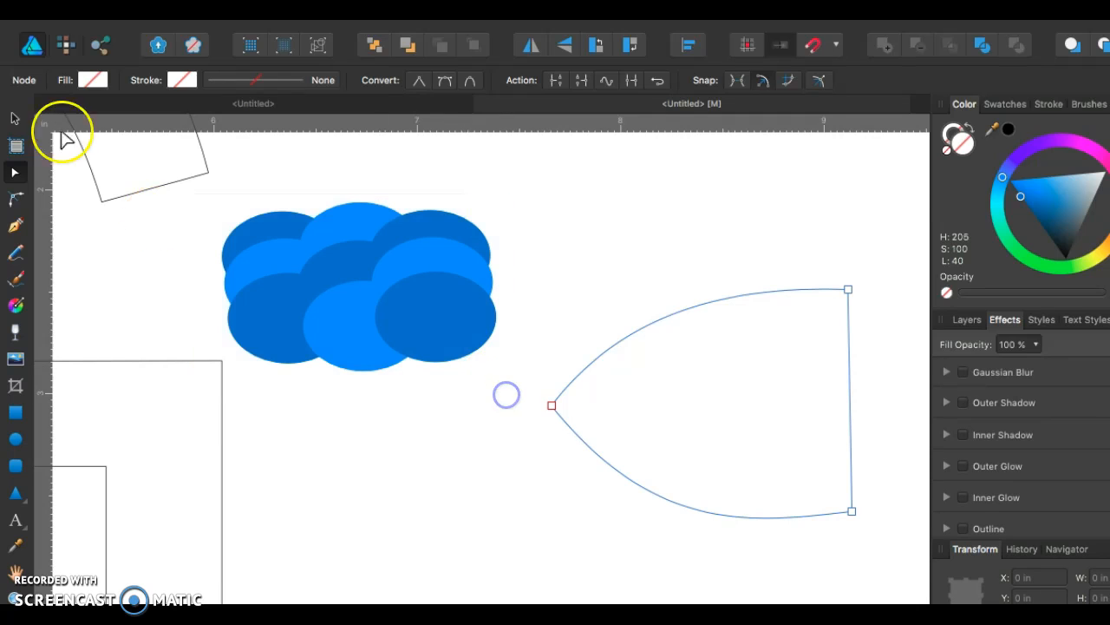
{"action": "left_click", "coordinate": [14, 118]}
{"action": "key", "text": "Delete"}
{"action": "left_click_drag", "start_coordinate": [203, 205], "coordinate": [502, 418]}
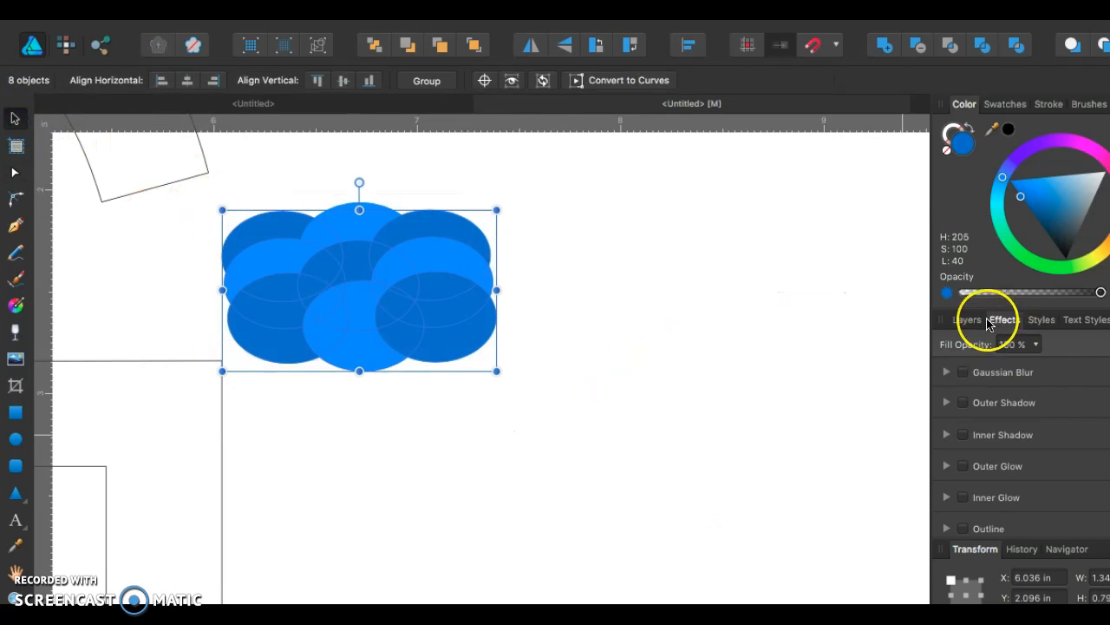
{"action": "left_click", "coordinate": [968, 320]}
{"action": "mouse_move", "coordinate": [1017, 384]}
{"action": "left_mouse_down"}
{"action": "mouse_move", "coordinate": [1013, 367]}
{"action": "mouse_move", "coordinate": [1008, 374]}
{"action": "left_mouse_up"}
{"action": "left_click_drag", "start_coordinate": [363, 248], "coordinate": [685, 353]}
{"action": "left_click_drag", "start_coordinate": [816, 476], "coordinate": [924, 588]}
{"action": "left_click_drag", "start_coordinate": [807, 380], "coordinate": [802, 320]}
{"action": "key", "text": "super+z"}
{"action": "key", "text": "super+z"}
- Scale the nested ellipses down to about 0.93 in wide and place them in the upper-right corner of the curved shape
{"action": "left_click", "coordinate": [808, 455]}
{"action": "left_click_drag", "start_coordinate": [814, 481], "coordinate": [731, 439]}
{"action": "left_click_drag", "start_coordinate": [694, 372], "coordinate": [823, 315]}
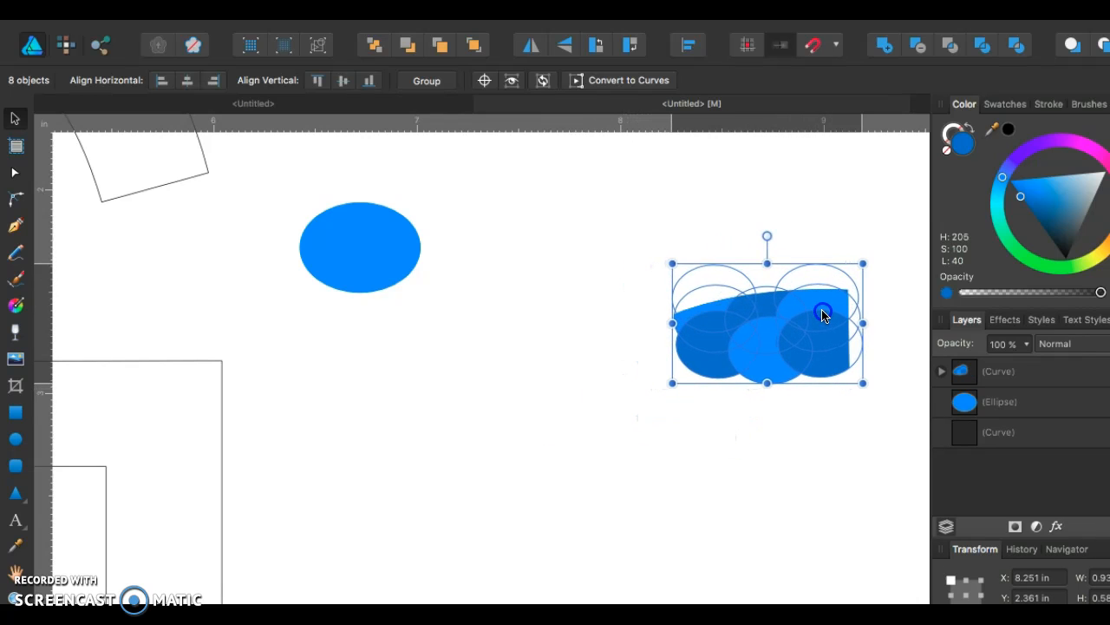
{"action": "left_click", "coordinate": [796, 505]}
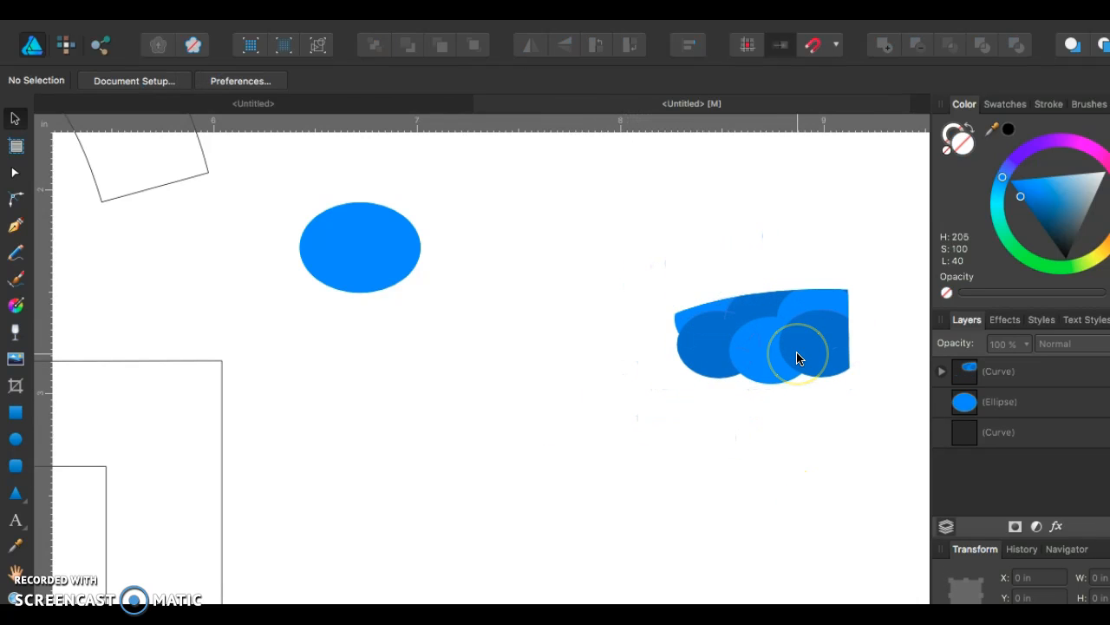
- Select all eight ellipses nested inside the curved shape and duplicate them in place
{"action": "key", "text": "super+v"}
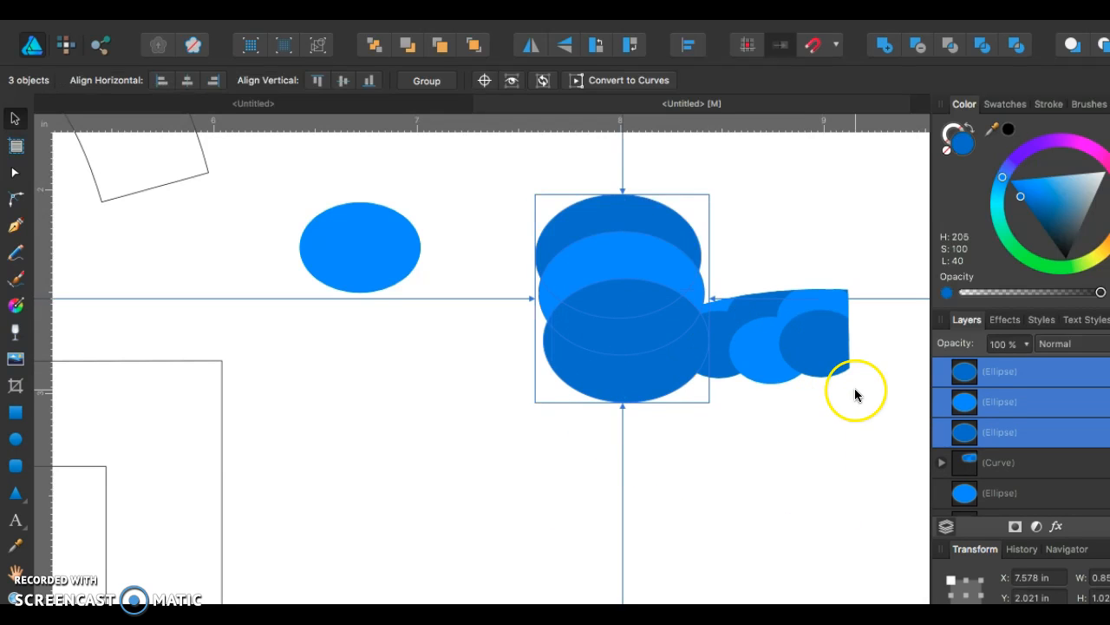
{"action": "key", "text": "super+z"}
{"action": "left_click", "coordinate": [810, 329]}
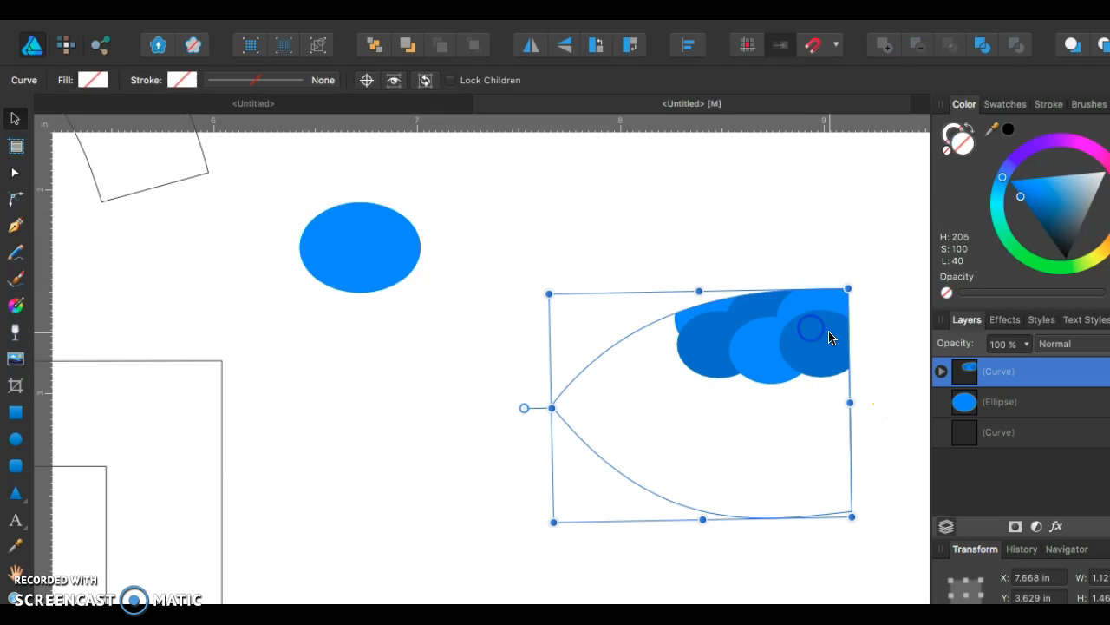
{"action": "left_click", "coordinate": [942, 371]}
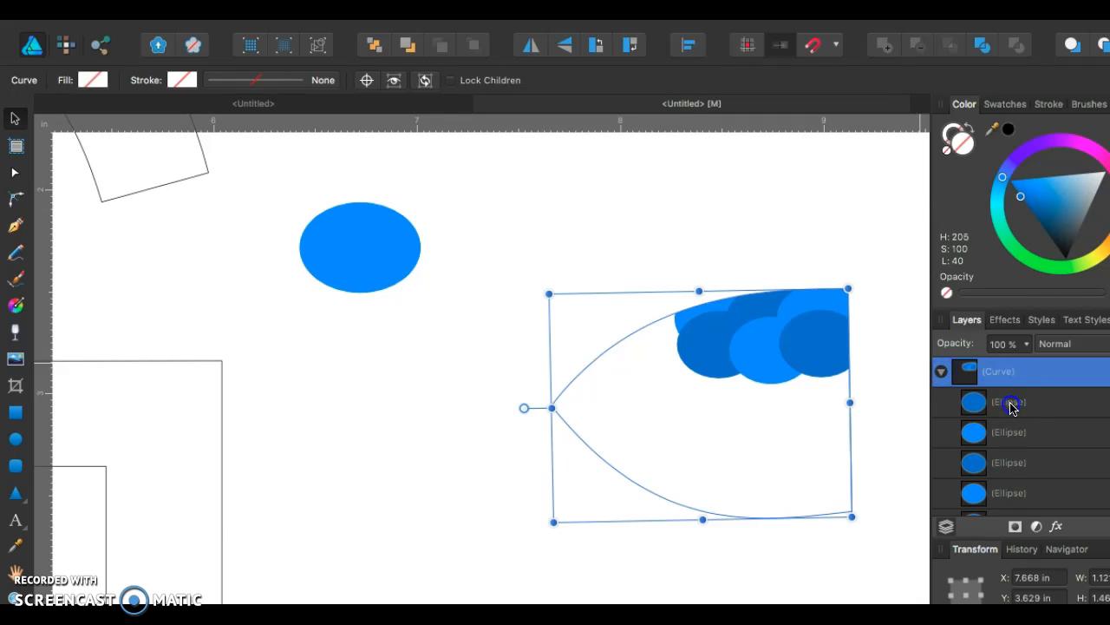
{"action": "left_click", "coordinate": [979, 404]}
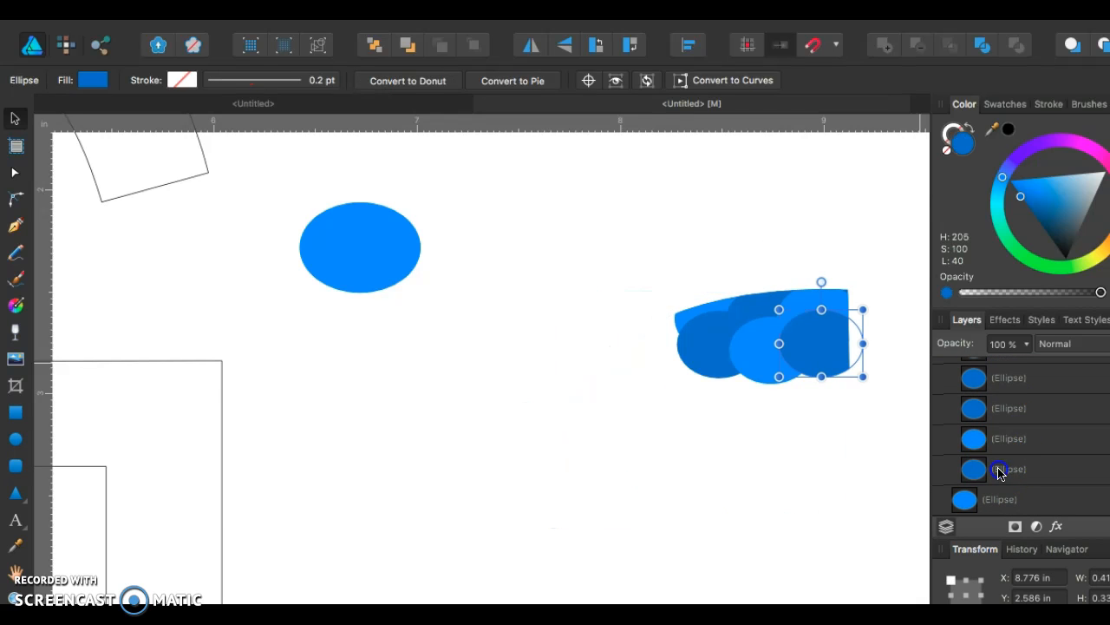
{"action": "left_click", "coordinate": [1000, 470], "text": "shift"}
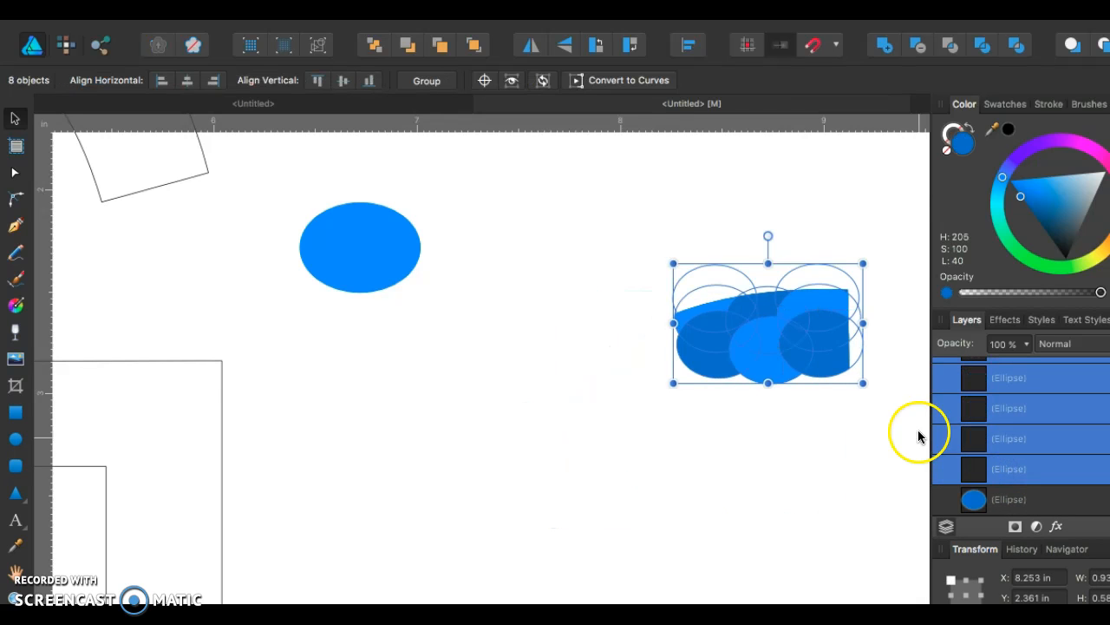
- Move the ellipse copies to the left inside the curved shape and send them to the back
{"action": "left_click_drag", "start_coordinate": [825, 364], "coordinate": [659, 376]}
{"action": "right_click", "coordinate": [659, 377]}
{"action": "mouse_move", "coordinate": [707, 583]}
{"action": "left_click", "coordinate": [911, 595]}
- Paste another set of the ellipses, place it over the shape's lower-left area, and send it to the back
{"action": "key", "text": "super+v"}
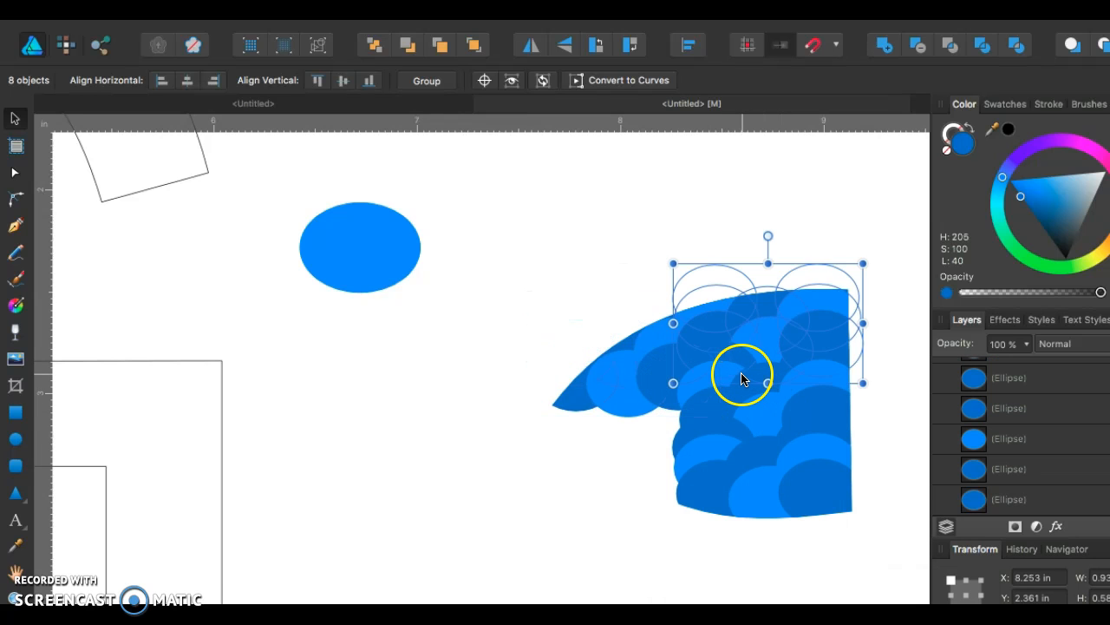
{"action": "left_click_drag", "start_coordinate": [755, 336], "coordinate": [598, 454]}
{"action": "right_click", "coordinate": [598, 454]}
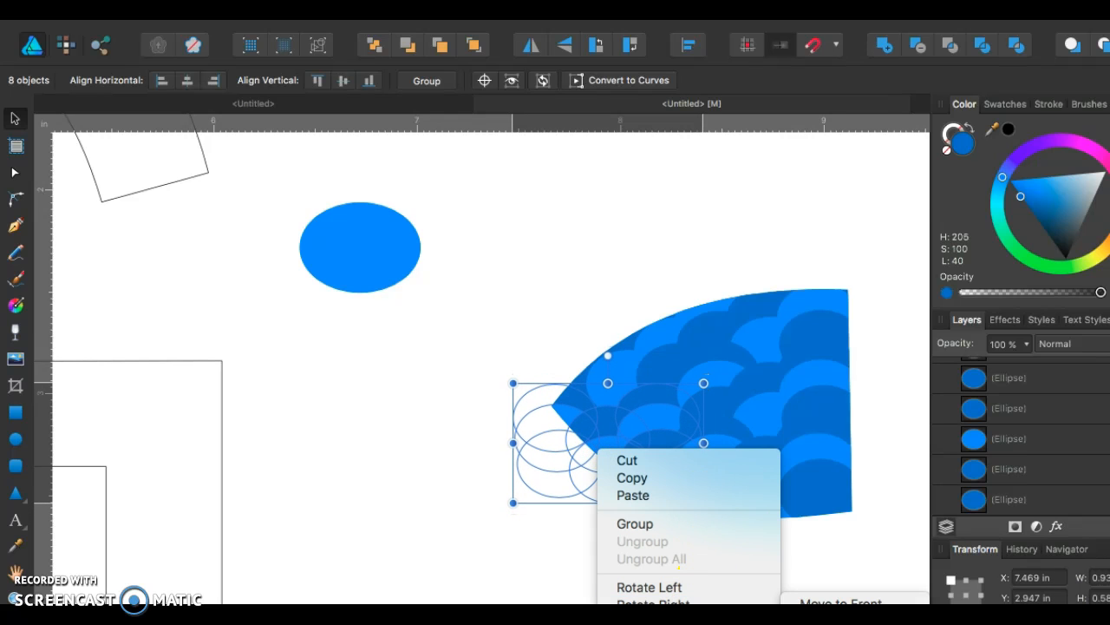
{"action": "left_click", "coordinate": [888, 389]}
- Move the whole scale-patterned shape slightly up and to the left on the canvas
{"action": "left_click_drag", "start_coordinate": [805, 391], "coordinate": [709, 356]}
{"action": "left_click", "coordinate": [568, 375]}
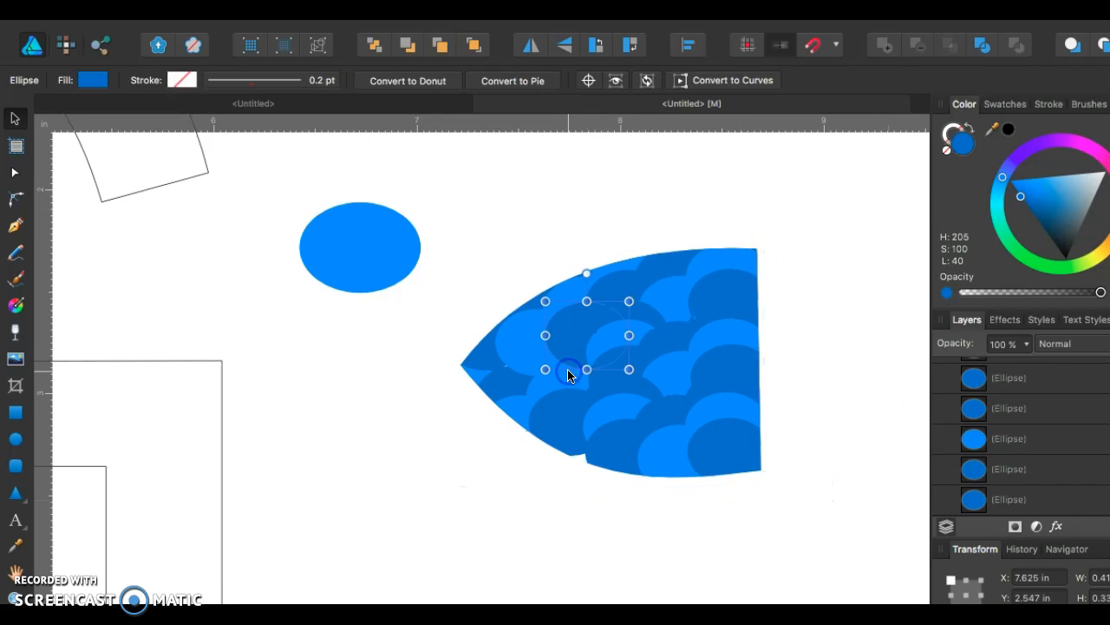
{"action": "left_click", "coordinate": [812, 385]}
- Enlarge the leftover blue ellipse to about 1.24 in wide and 1.08 in high and fit it to the body's flat end as a head
{"action": "left_click", "coordinate": [353, 252]}
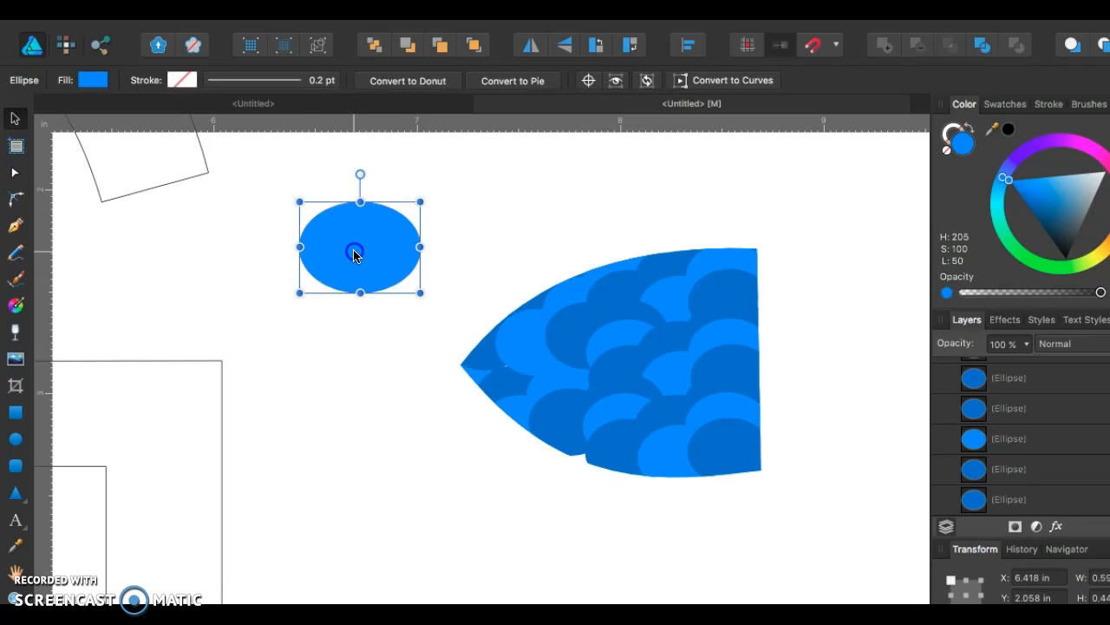
{"action": "left_click_drag", "start_coordinate": [415, 294], "coordinate": [646, 446]}
{"action": "left_click_drag", "start_coordinate": [428, 242], "coordinate": [725, 280]}
{"action": "left_click_drag", "start_coordinate": [558, 327], "coordinate": [374, 339]}
{"action": "left_click_drag", "start_coordinate": [682, 365], "coordinate": [523, 370]}
{"action": "left_click_drag", "start_coordinate": [767, 491], "coordinate": [694, 468]}
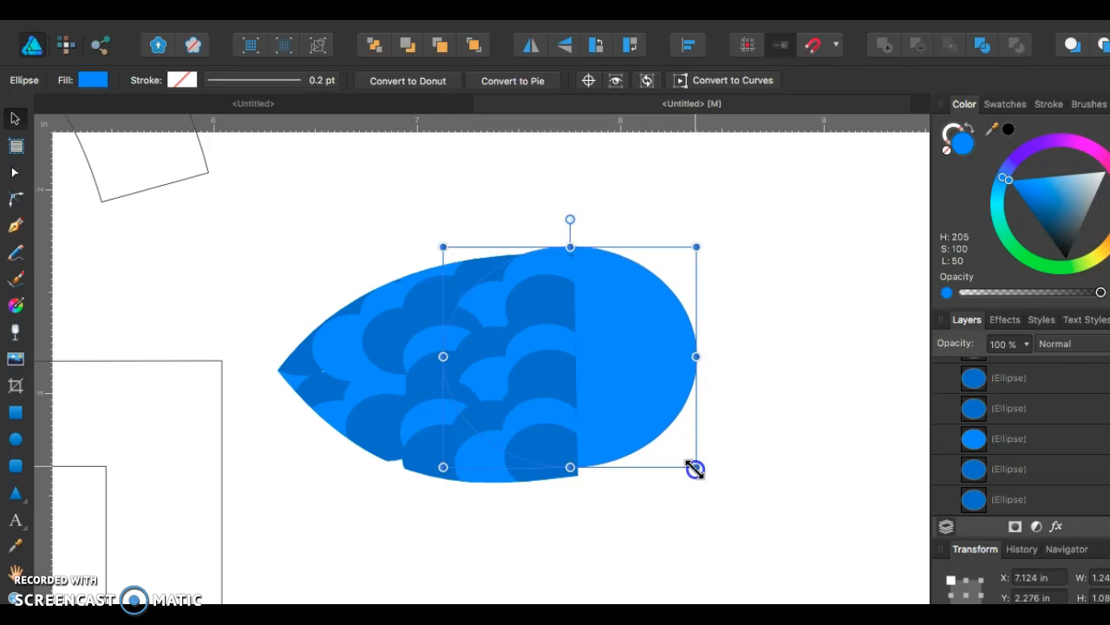
{"action": "left_click_drag", "start_coordinate": [630, 398], "coordinate": [633, 408]}
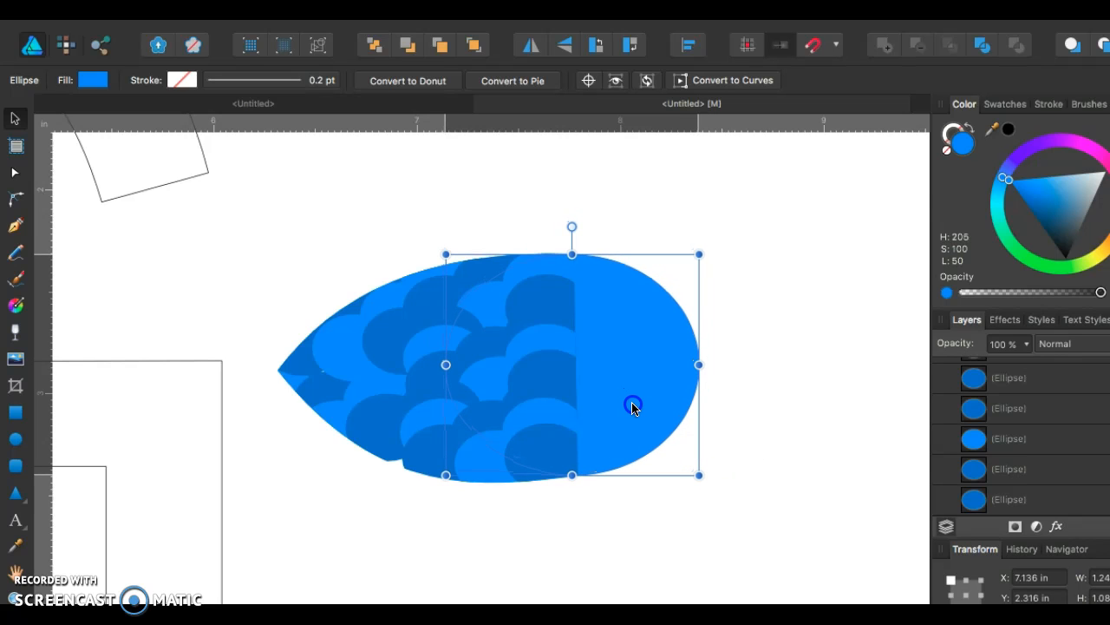
- Fill the head ellipse with a medium grey from the Greys palette
{"action": "left_click", "coordinate": [1005, 105]}
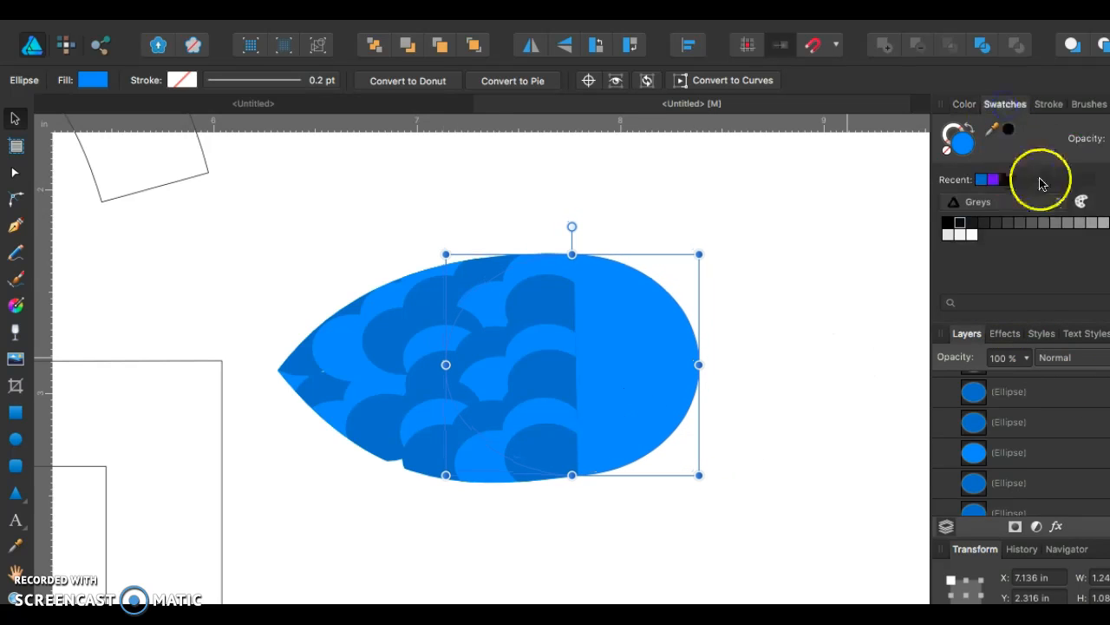
{"action": "left_click", "coordinate": [1100, 223]}
{"action": "left_click", "coordinate": [1064, 223]}
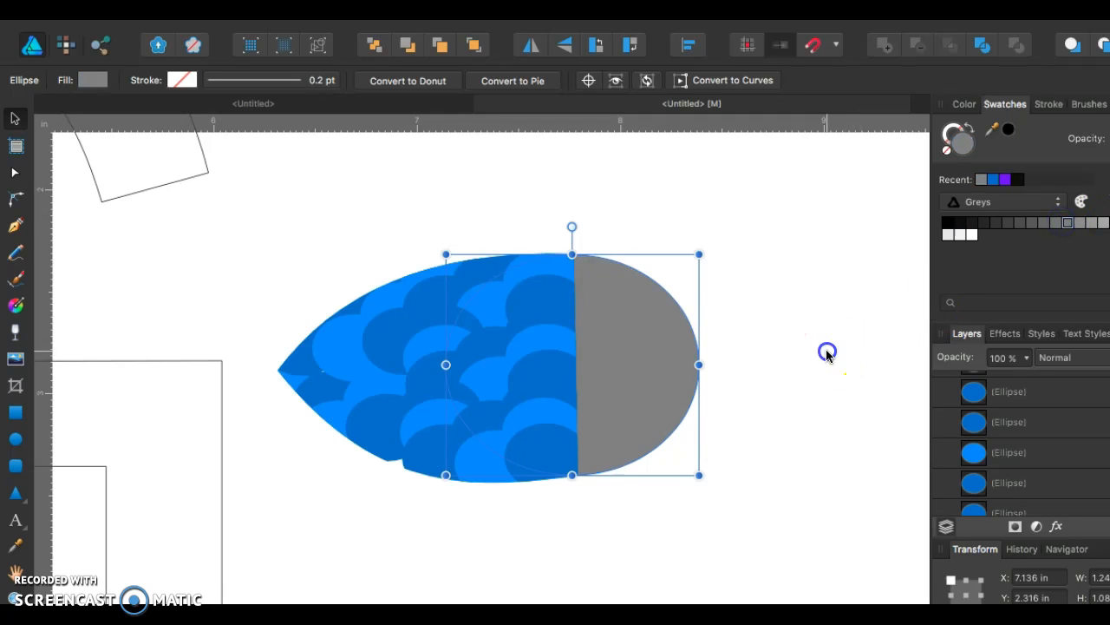
{"action": "left_click", "coordinate": [826, 350]}
- Draw a circle about 0.21 in wide on the grey head as an eye and fill it black
{"action": "left_click", "coordinate": [17, 440]}
{"action": "left_click_drag", "start_coordinate": [598, 305], "coordinate": [643, 351]}
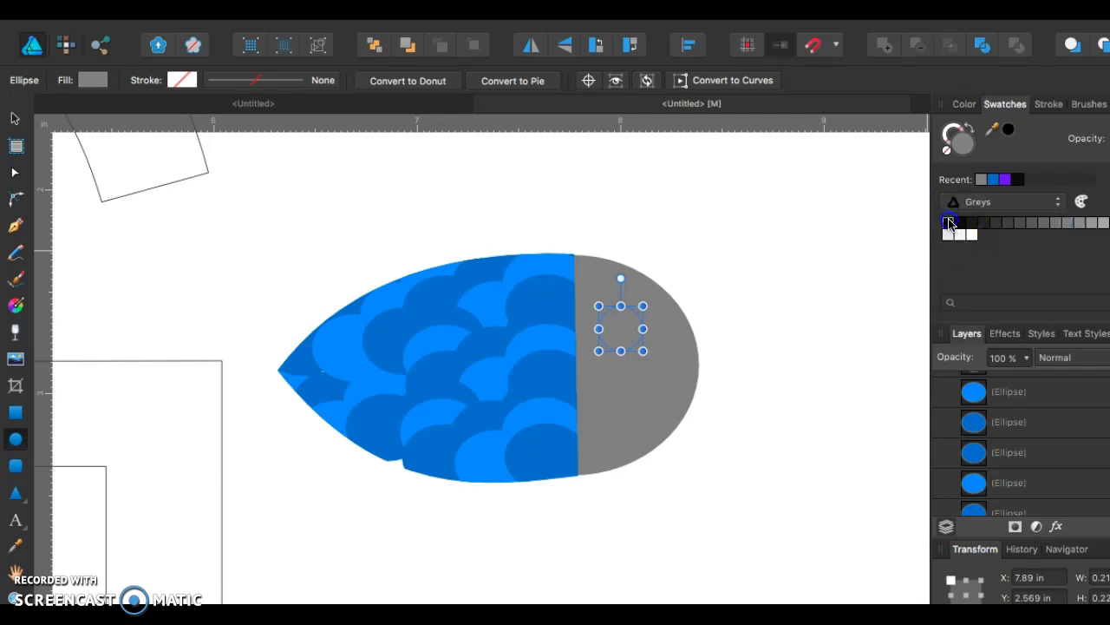
{"action": "left_click", "coordinate": [950, 224]}
{"action": "left_click", "coordinate": [721, 288]}
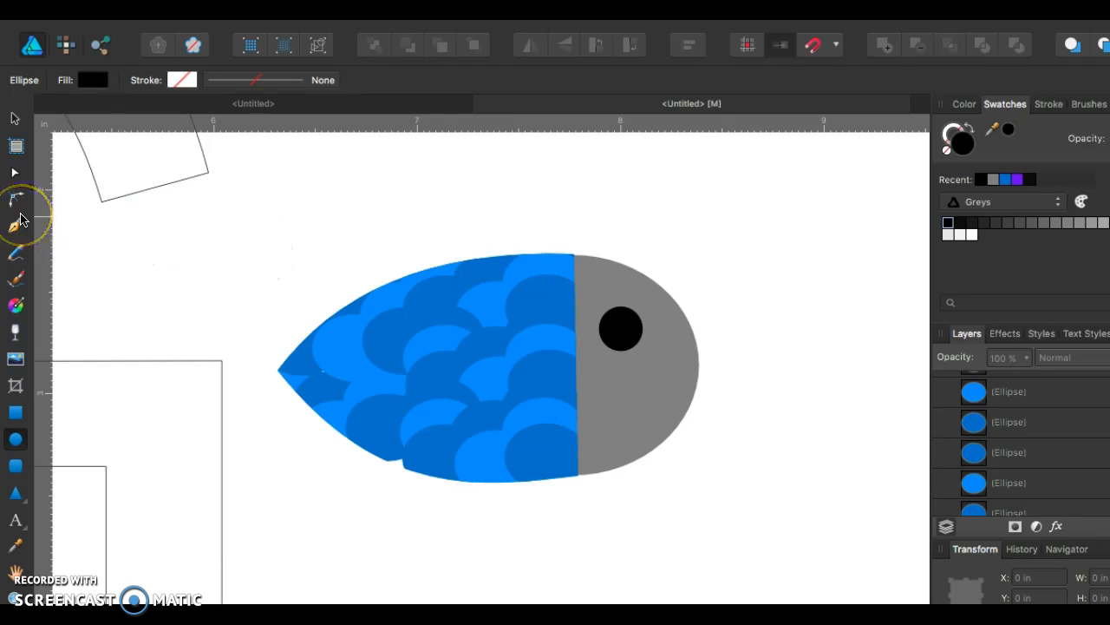
- Draw a circle about 0.1 in wide at the black eye's upper left as a highlight and fill it very light grey
{"action": "left_click", "coordinate": [16, 117]}
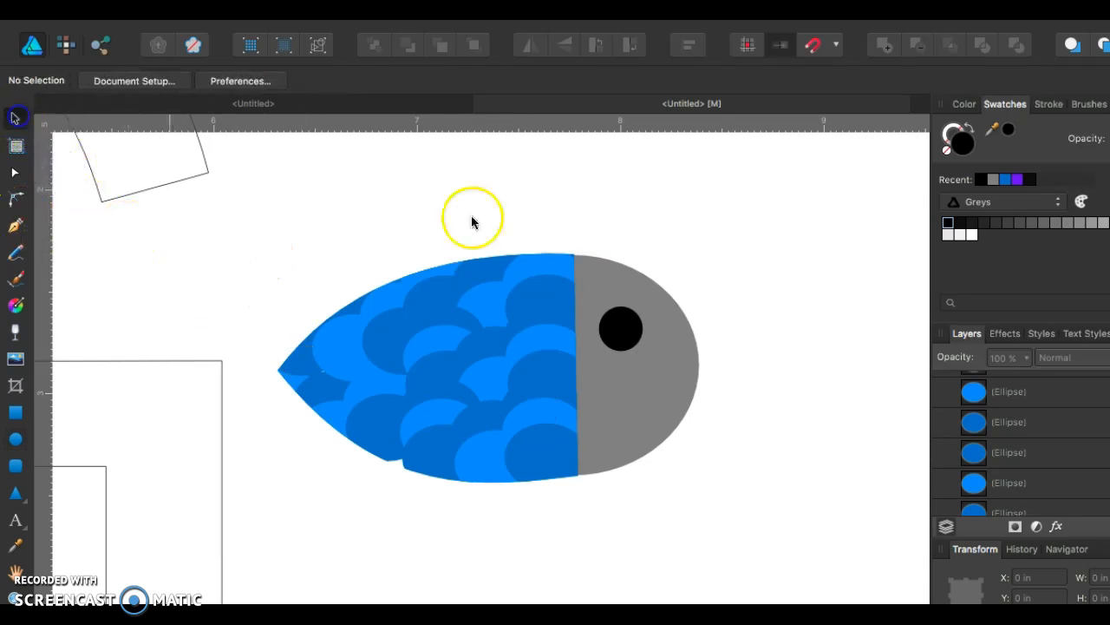
{"action": "left_click", "coordinate": [628, 326]}
{"action": "left_click", "coordinate": [15, 439]}
{"action": "left_click", "coordinate": [702, 261]}
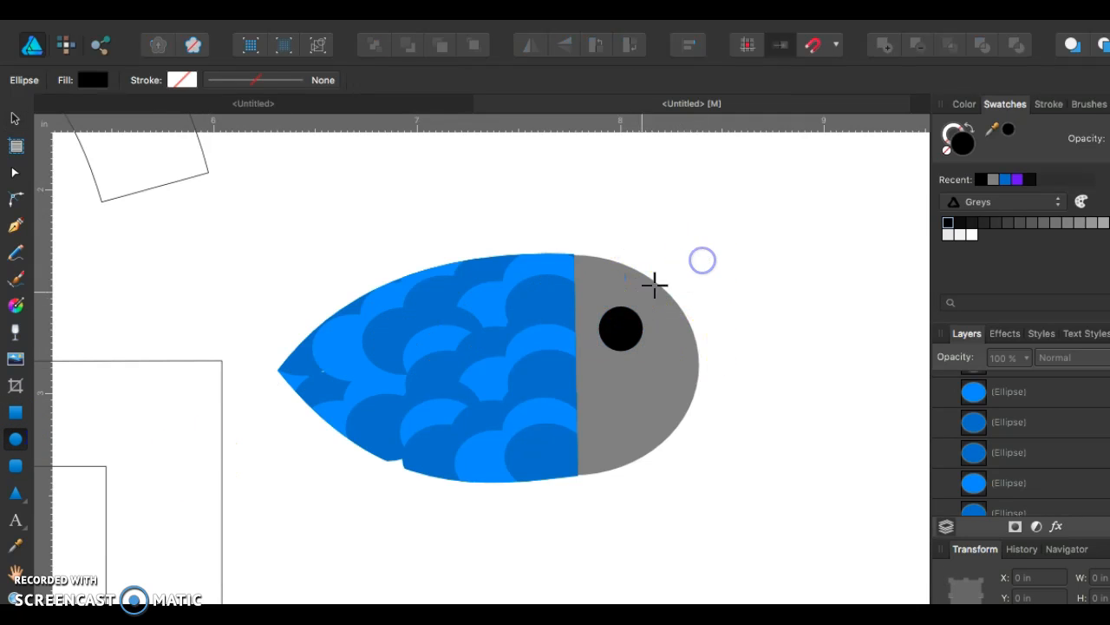
{"action": "left_click_drag", "start_coordinate": [599, 314], "coordinate": [623, 333]}
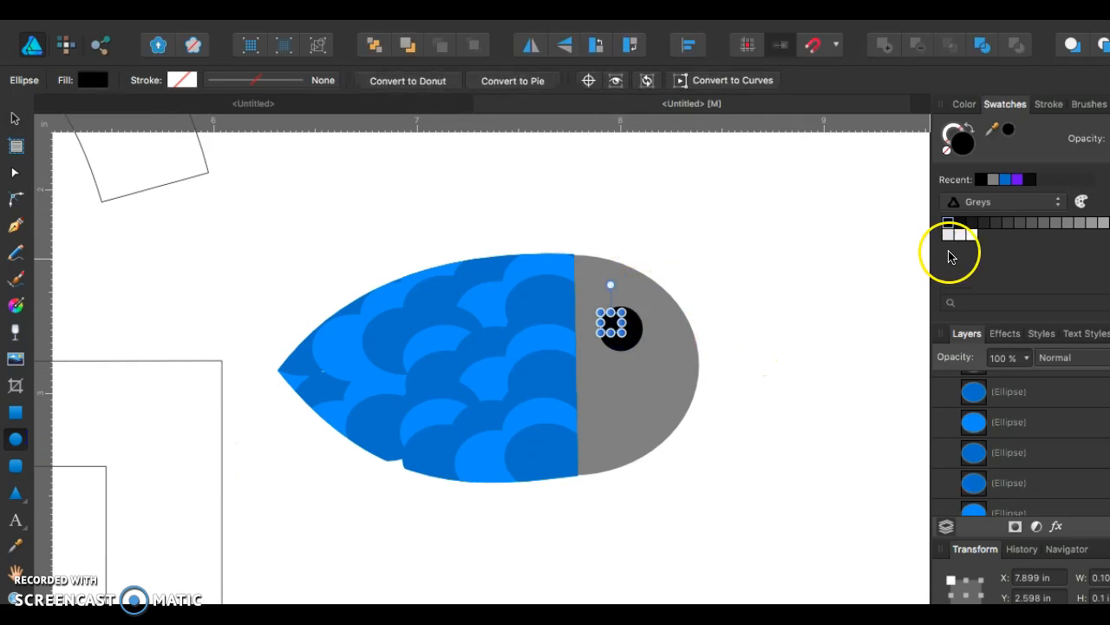
{"action": "left_click", "coordinate": [948, 238]}
{"action": "left_click", "coordinate": [850, 248]}
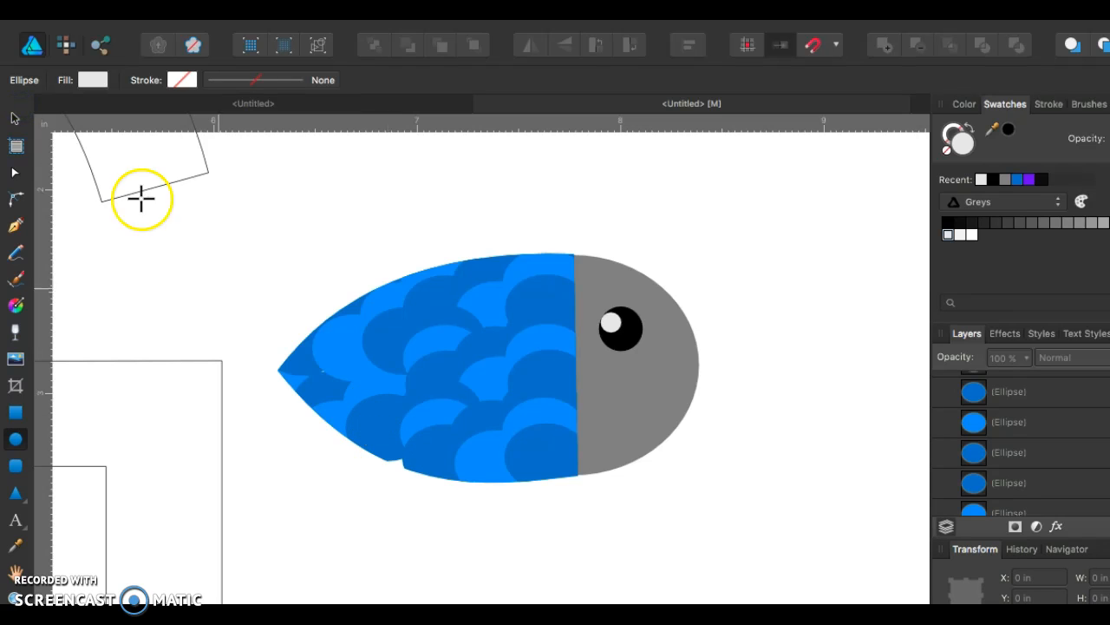
{"action": "left_click", "coordinate": [19, 116]}
{"action": "left_click", "coordinate": [493, 461]}
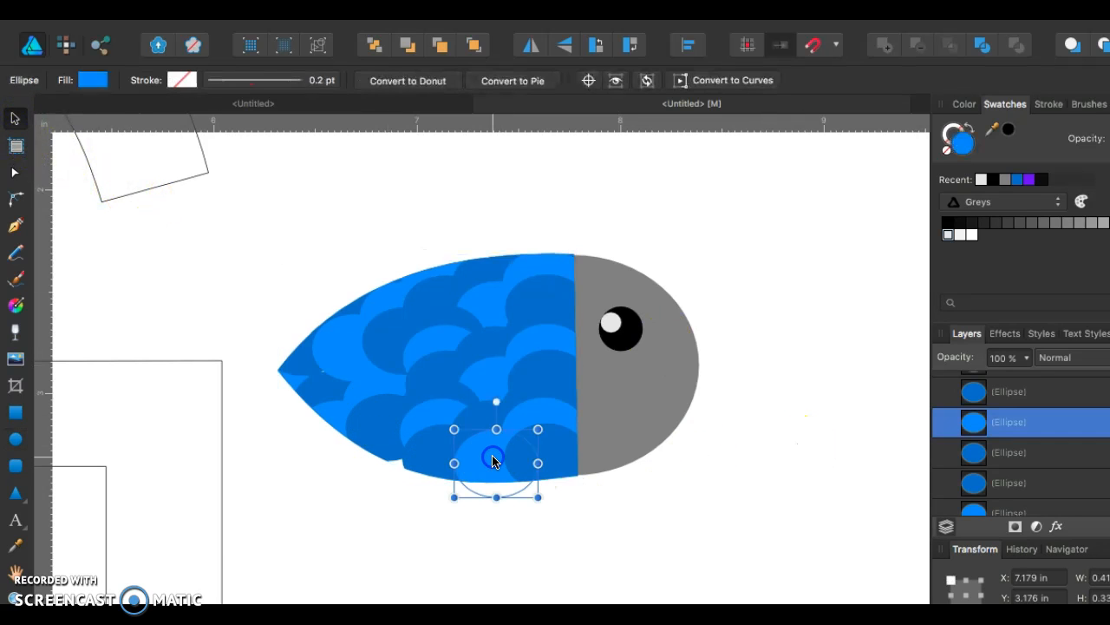
{"action": "left_click", "coordinate": [806, 433]}
{"action": "scroll", "coordinate": [384, 325], "scroll_direction": "down", "scroll_amount": 5}
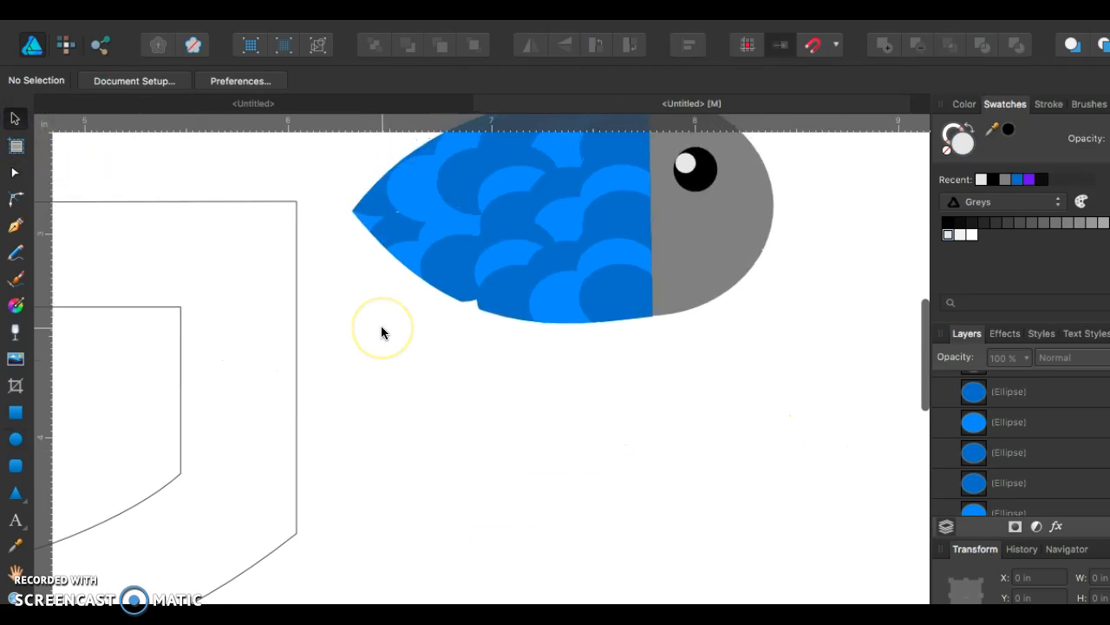